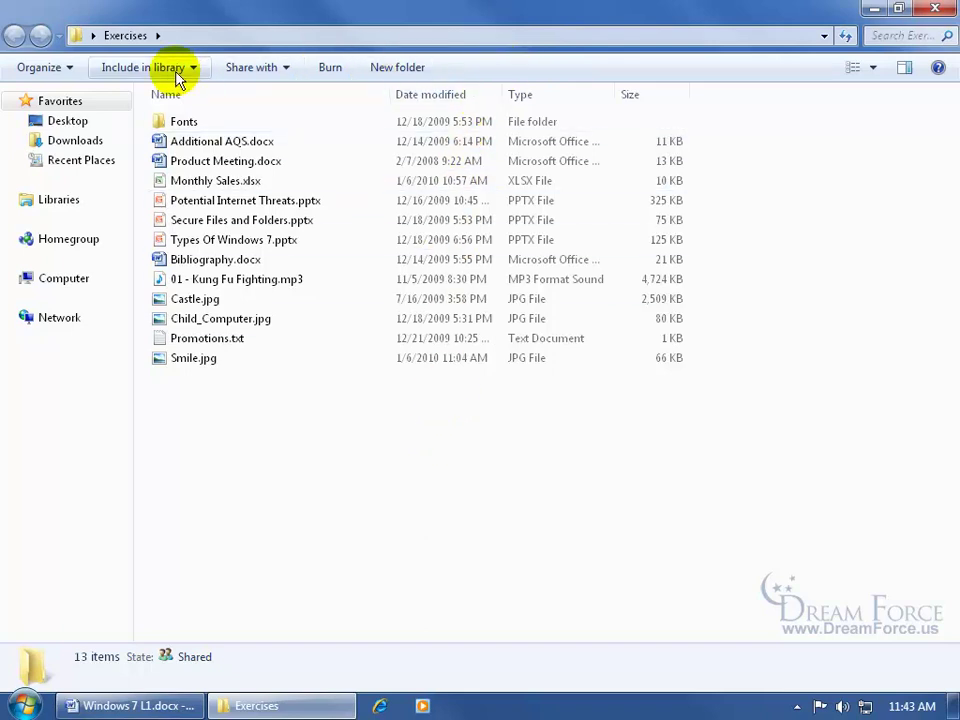
Show the preview pane in the Exercises folder window's layout
{"action": "left_click", "coordinate": [70, 68]}
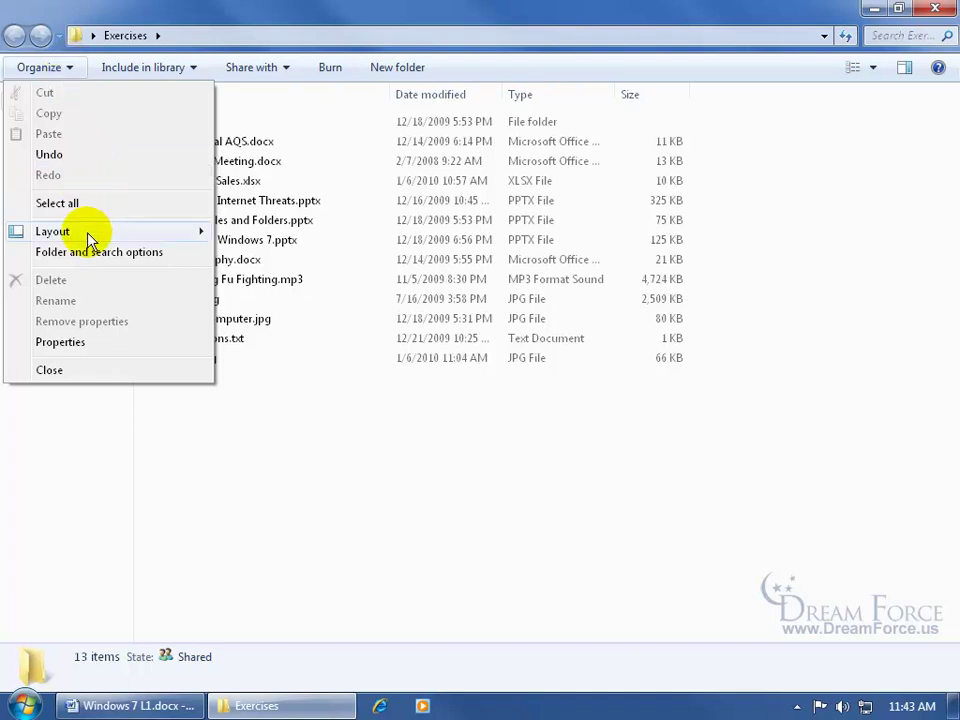
{"action": "mouse_move", "coordinate": [87, 235]}
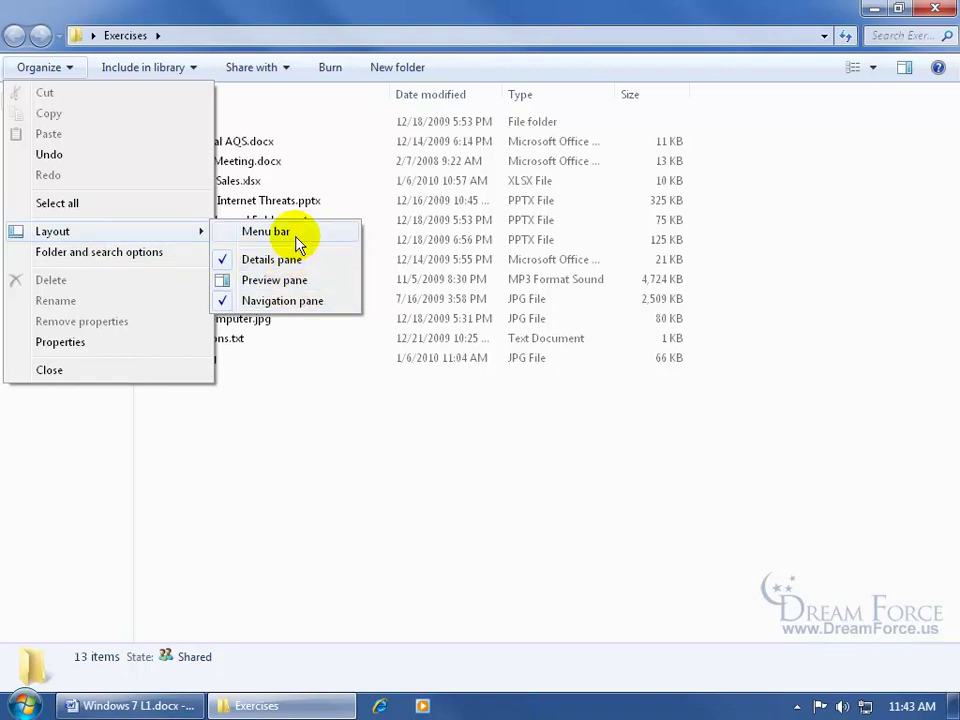
{"action": "left_click", "coordinate": [281, 287]}
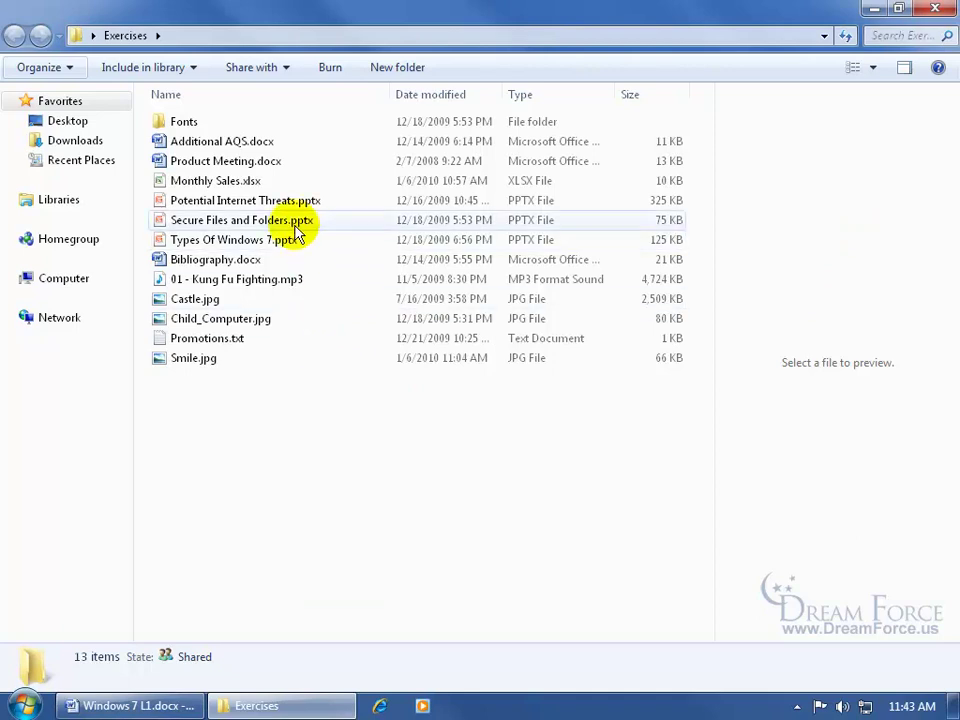
Preview Product Meeting.docx, Additional AQS.docx, Bibliography.docx, Castle.jpg and the Fonts folder one after another
{"action": "left_click", "coordinate": [222, 163]}
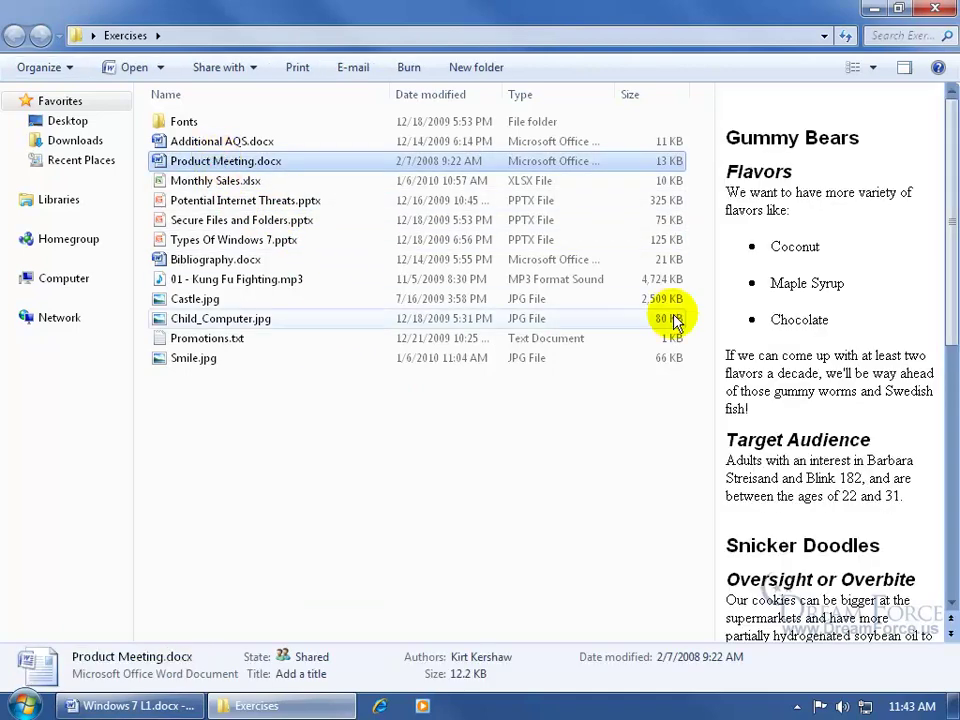
{"action": "left_click", "coordinate": [262, 142]}
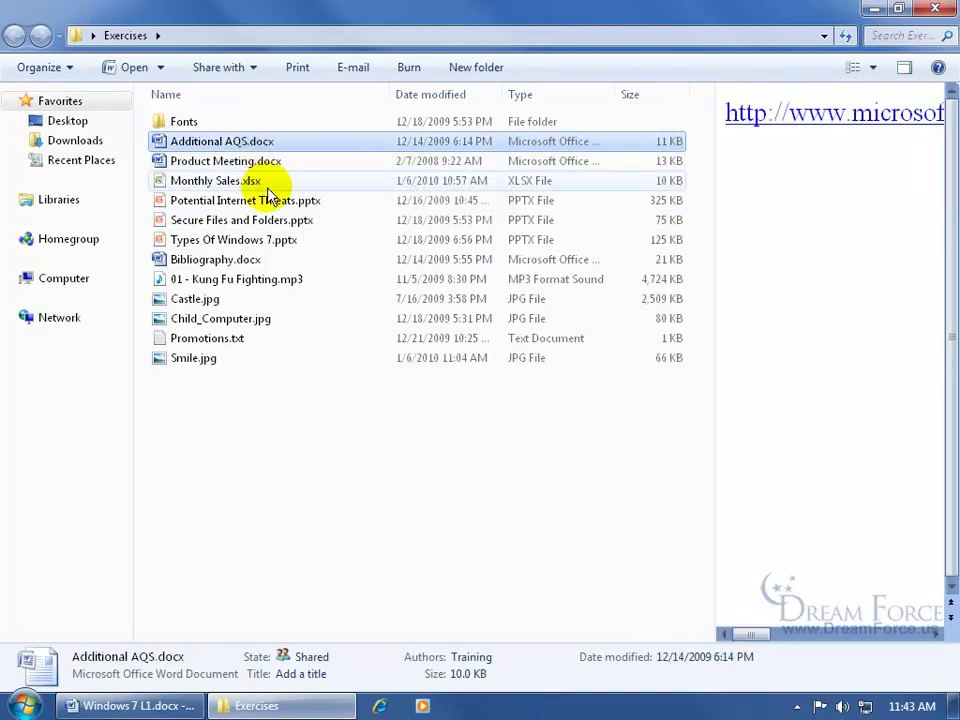
{"action": "left_click", "coordinate": [249, 264]}
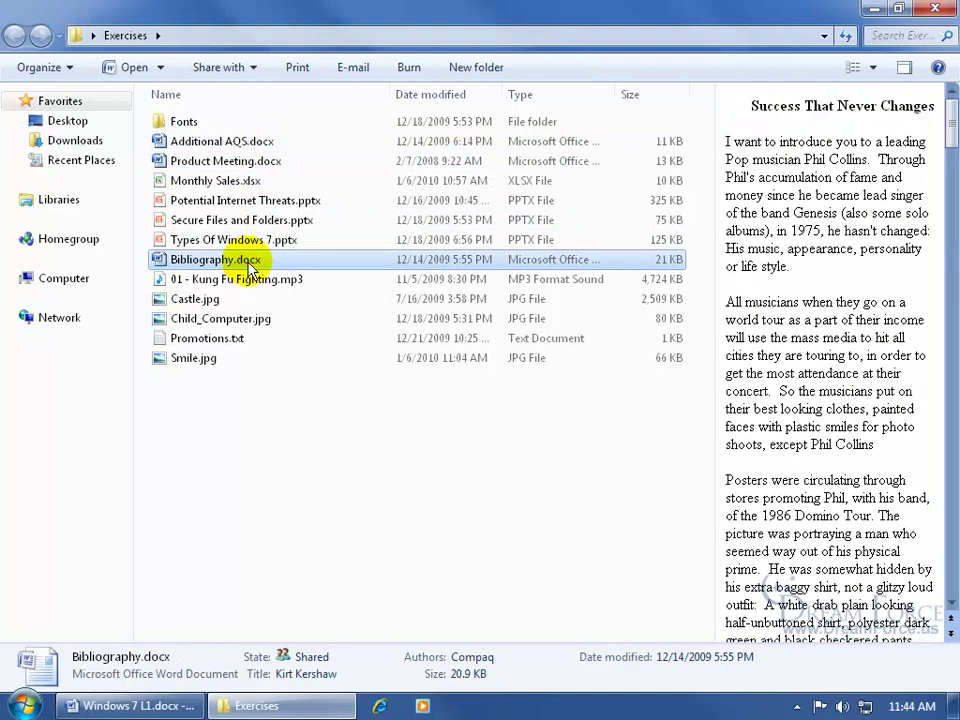
{"action": "left_click", "coordinate": [211, 303]}
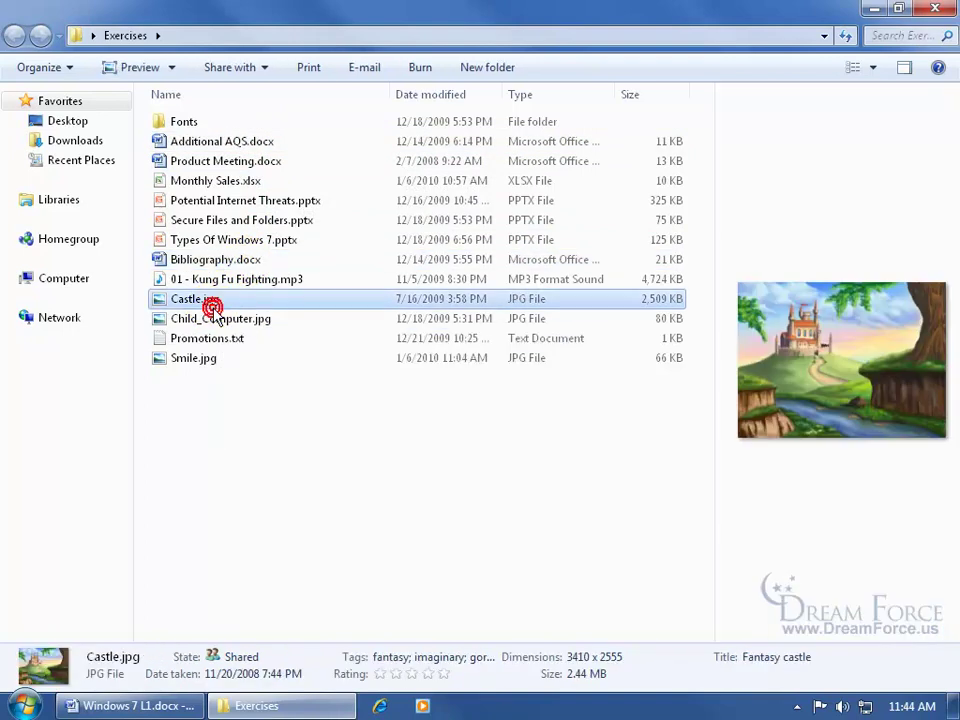
{"action": "left_click", "coordinate": [200, 122]}
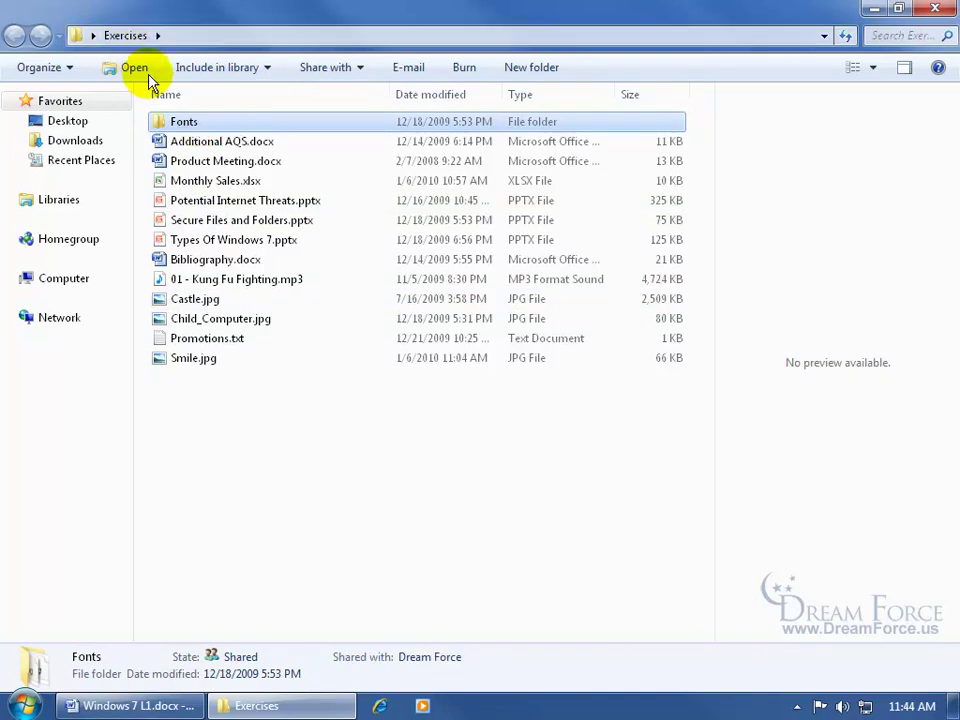
Hide the preview pane and show the menu bar in the folder window's layout
{"action": "left_click", "coordinate": [68, 70]}
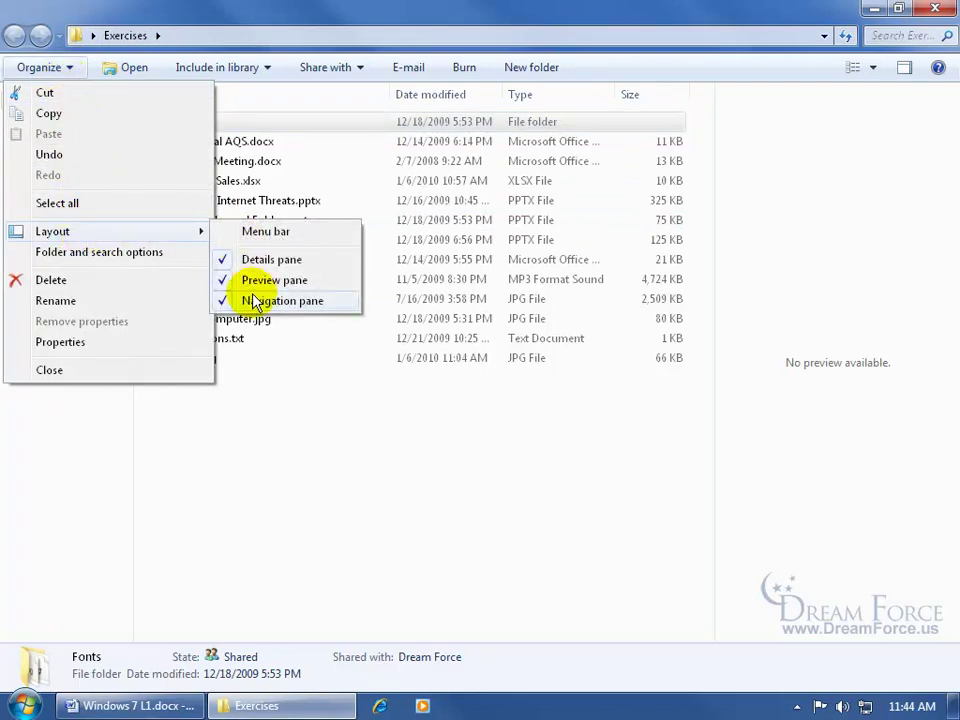
{"action": "left_click", "coordinate": [246, 281]}
{"action": "left_click", "coordinate": [68, 67]}
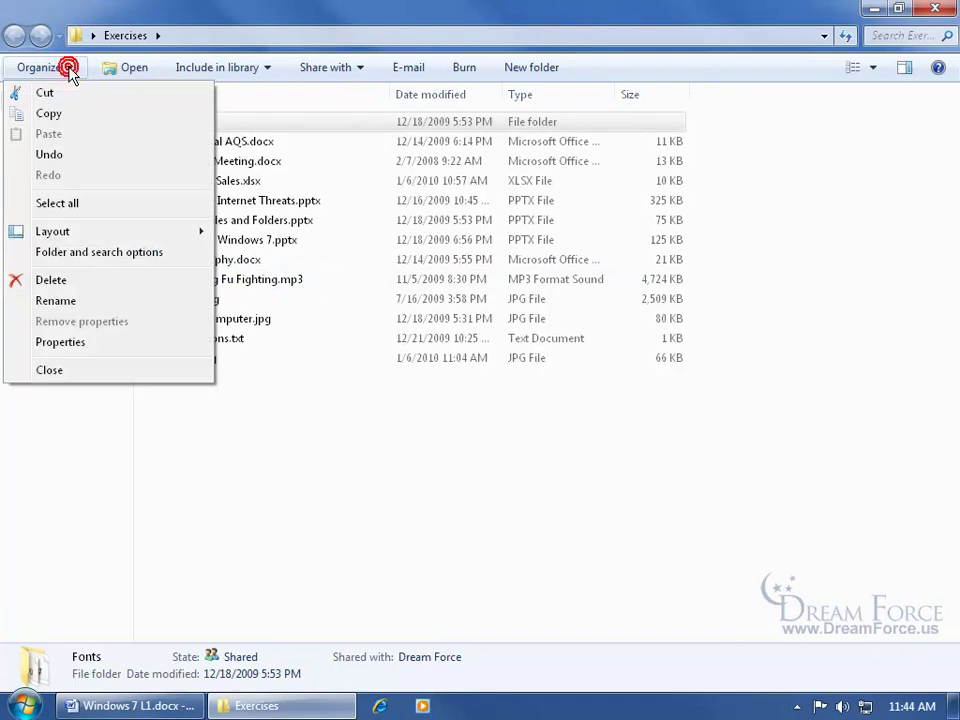
{"action": "mouse_move", "coordinate": [72, 231]}
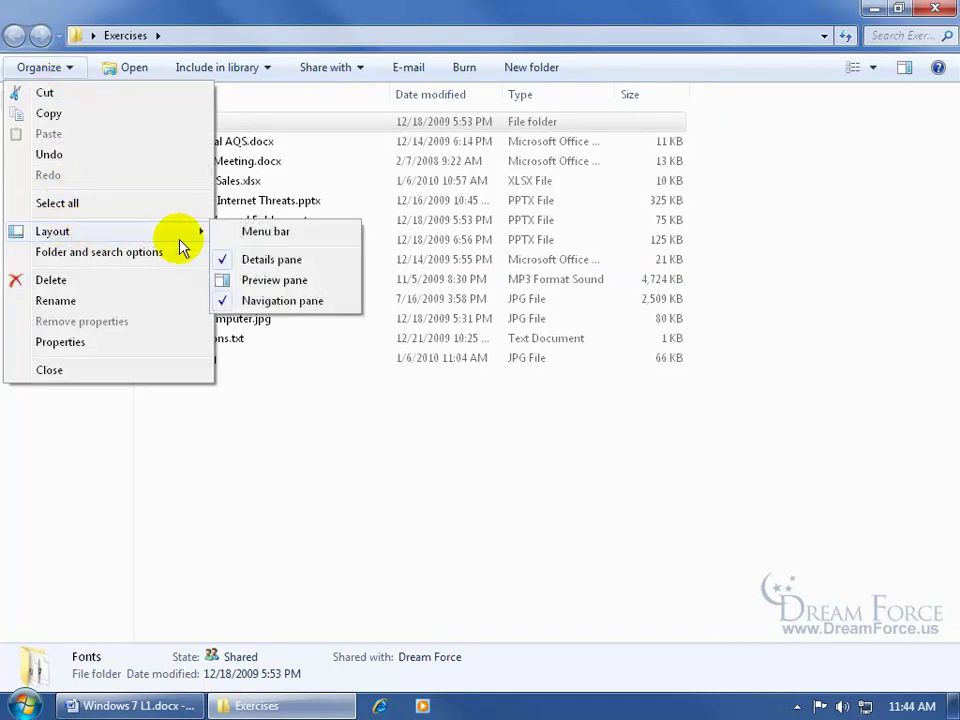
{"action": "left_click", "coordinate": [262, 233]}
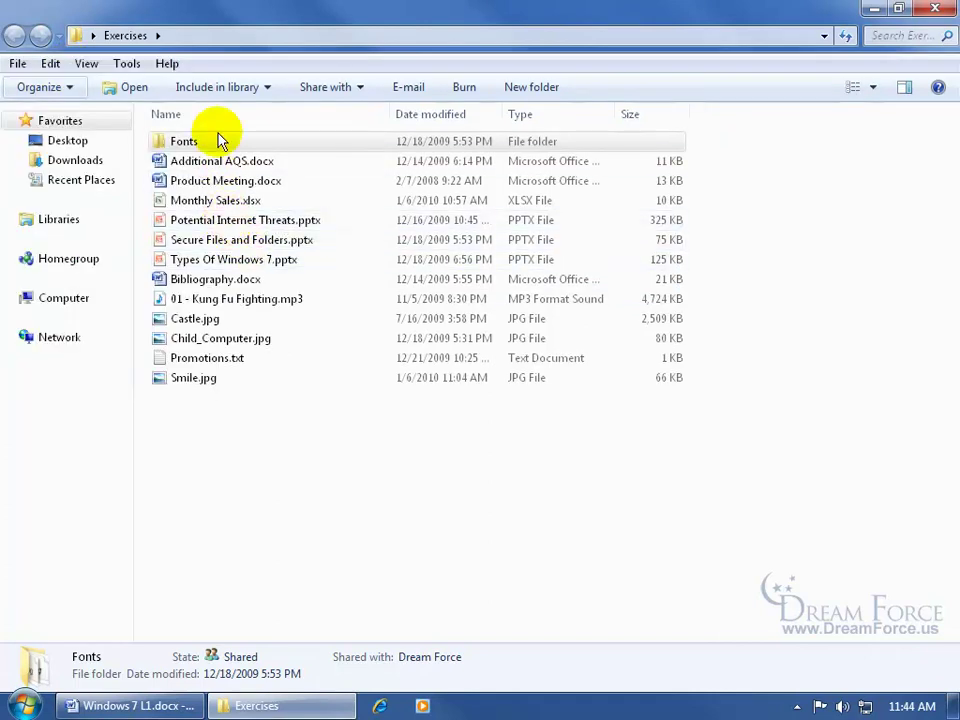
{"action": "left_click", "coordinate": [19, 64]}
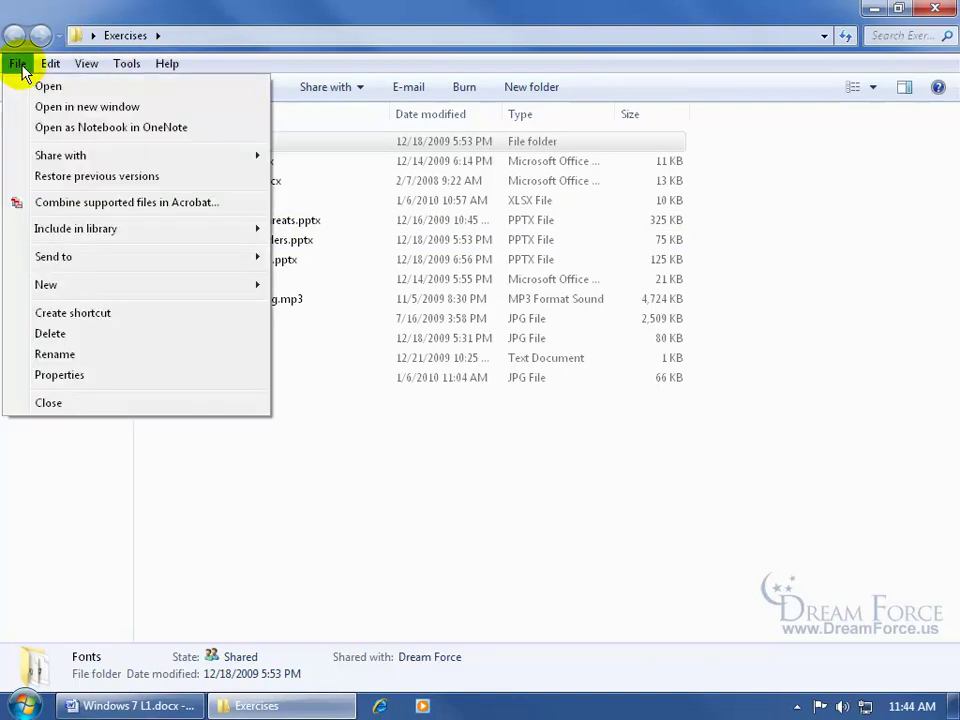
{"action": "mouse_move", "coordinate": [116, 66]}
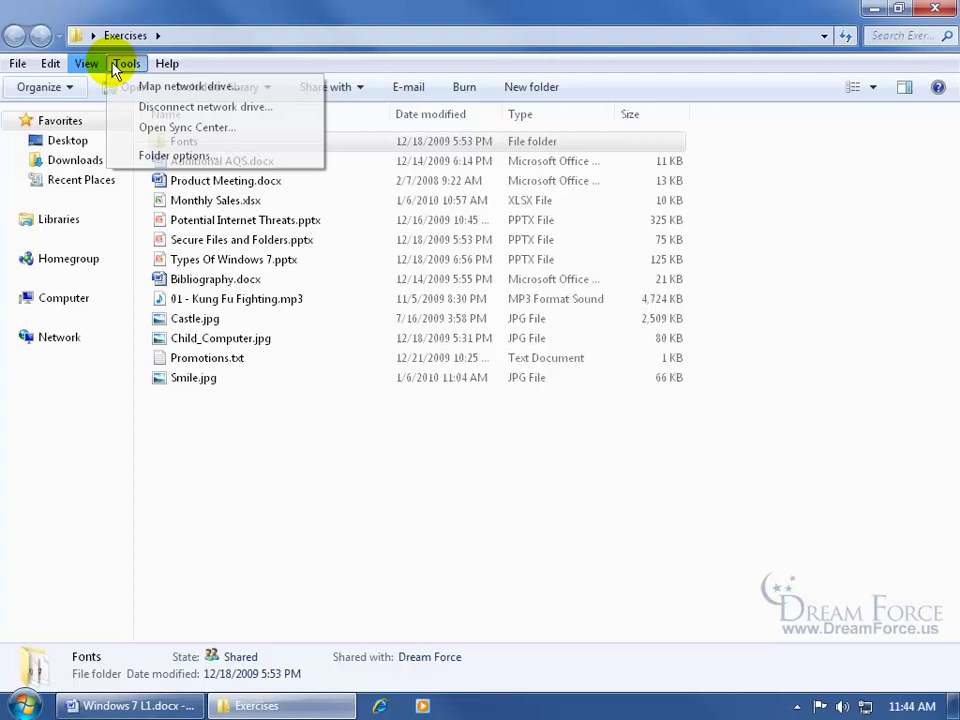
{"action": "left_click", "coordinate": [270, 465]}
{"action": "left_click", "coordinate": [273, 470]}
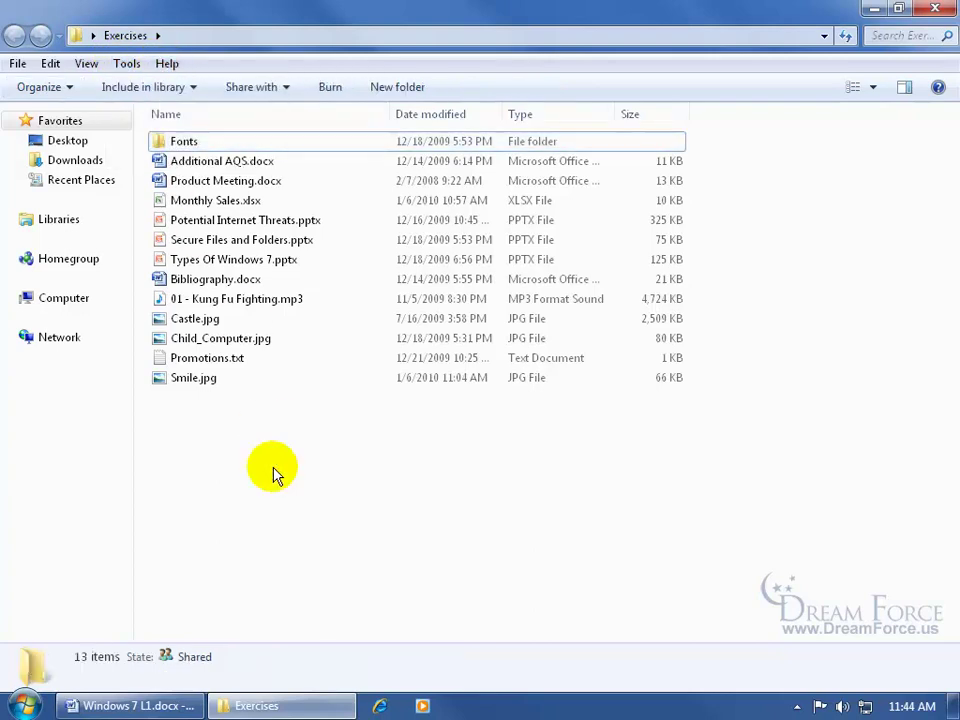
Hide the menu bar again in the folder window's layout
{"action": "left_click", "coordinate": [70, 89]}
{"action": "mouse_move", "coordinate": [128, 255]}
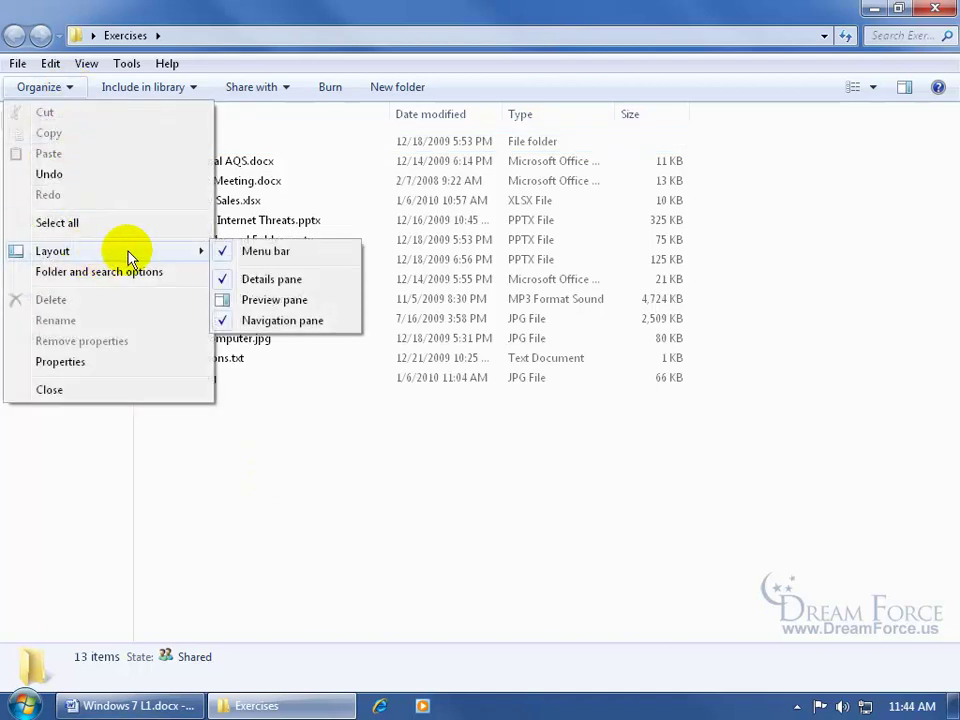
{"action": "left_click", "coordinate": [256, 257]}
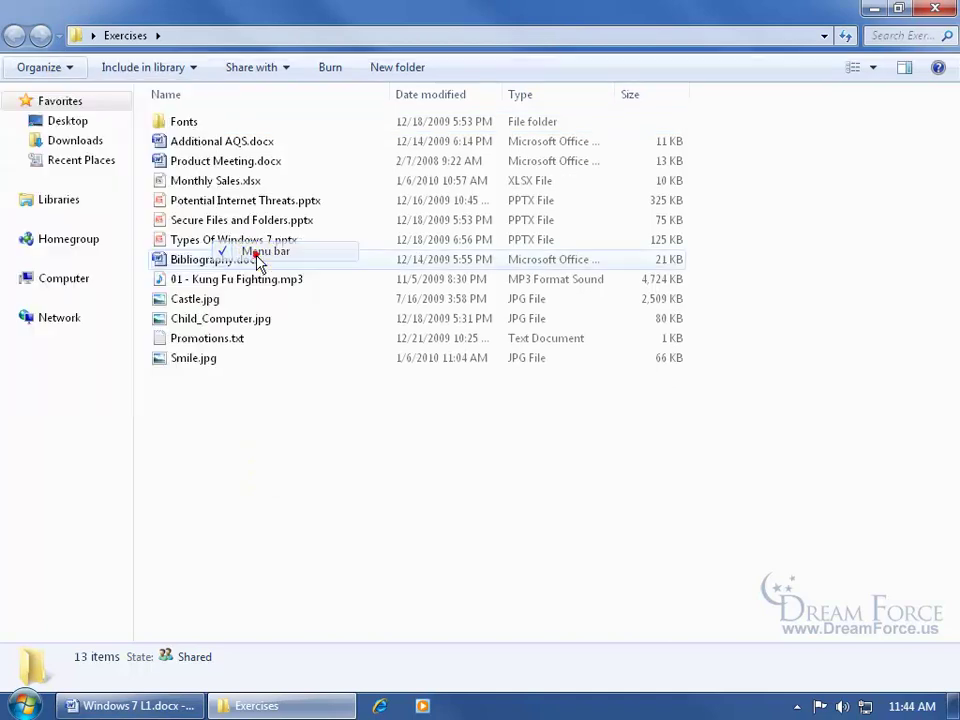
{"action": "left_click", "coordinate": [367, 467]}
Bring up the hidden menu bar temporarily and view the General settings in Folder Options, closing the dialog without changes
{"action": "key", "text": "alt"}
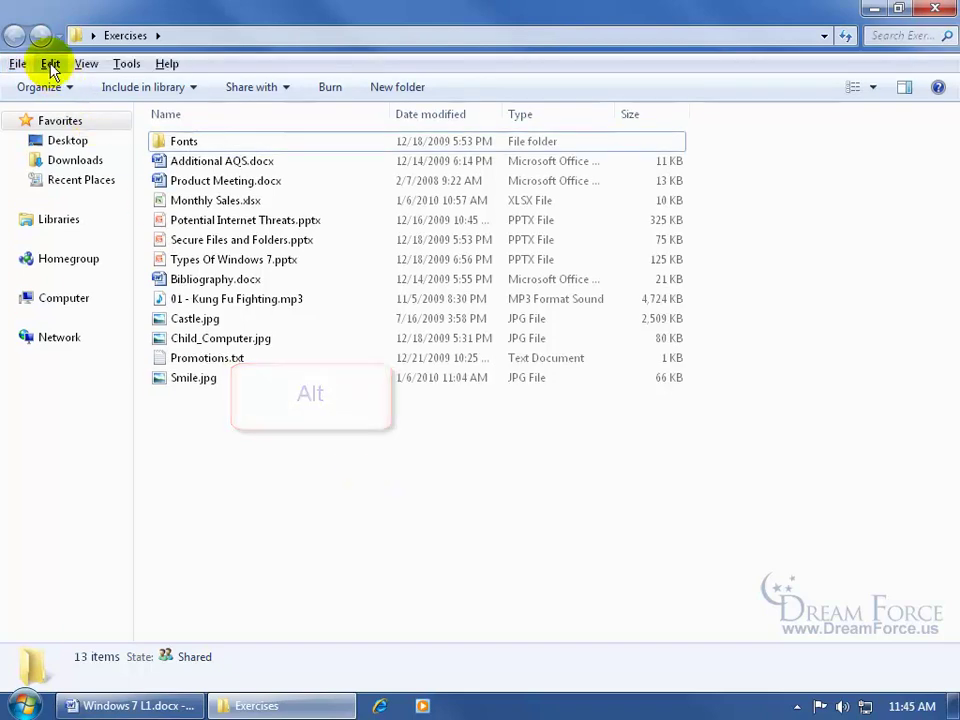
{"action": "left_click", "coordinate": [318, 440]}
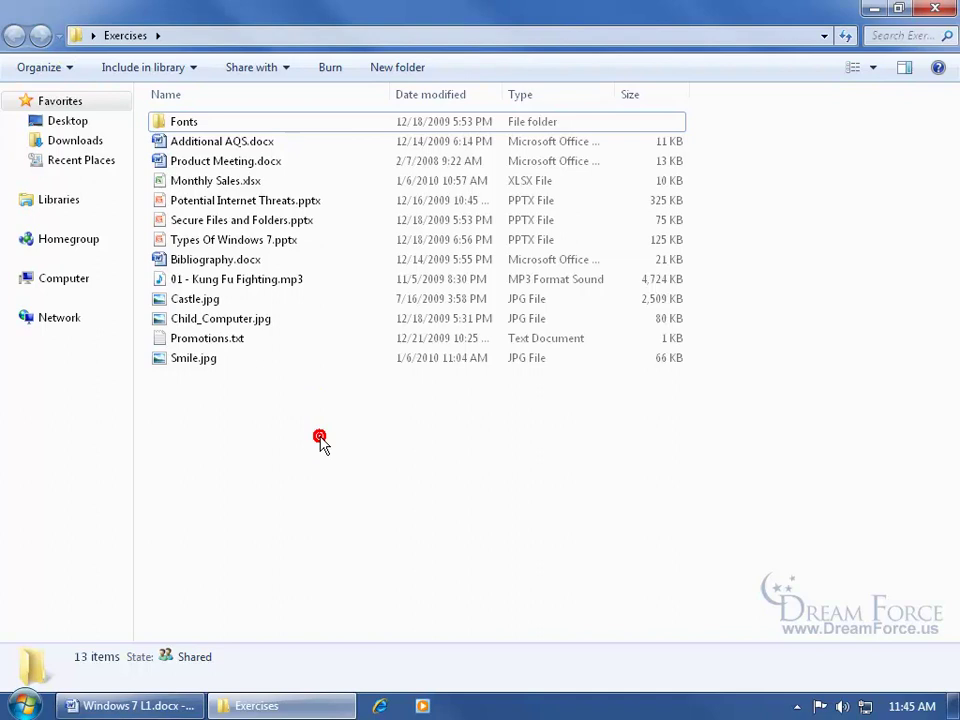
{"action": "key", "text": "alt"}
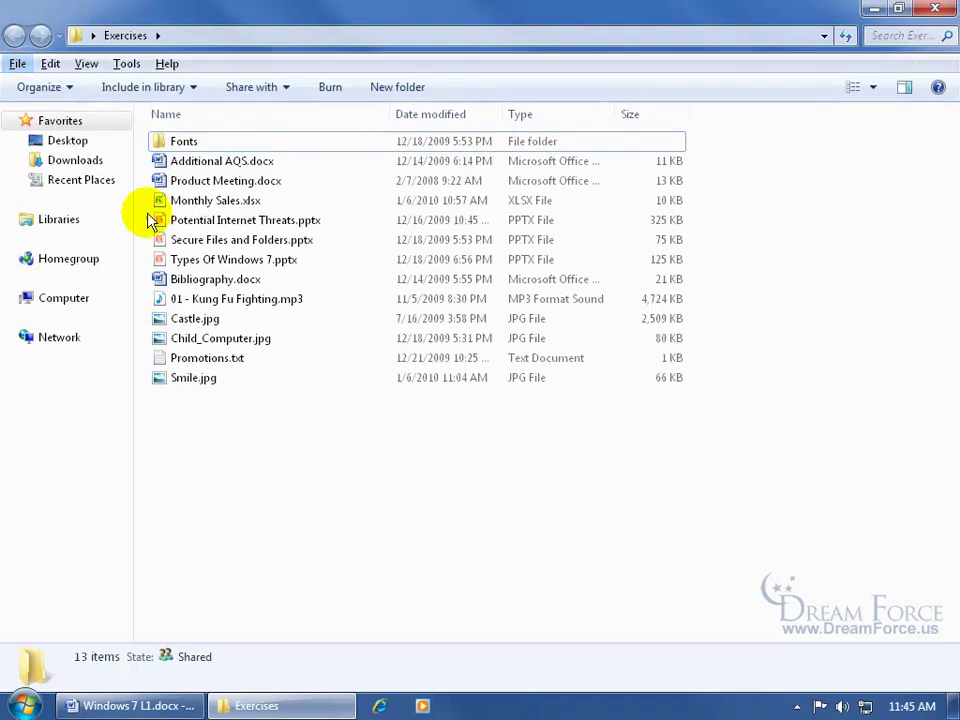
{"action": "left_click", "coordinate": [125, 64]}
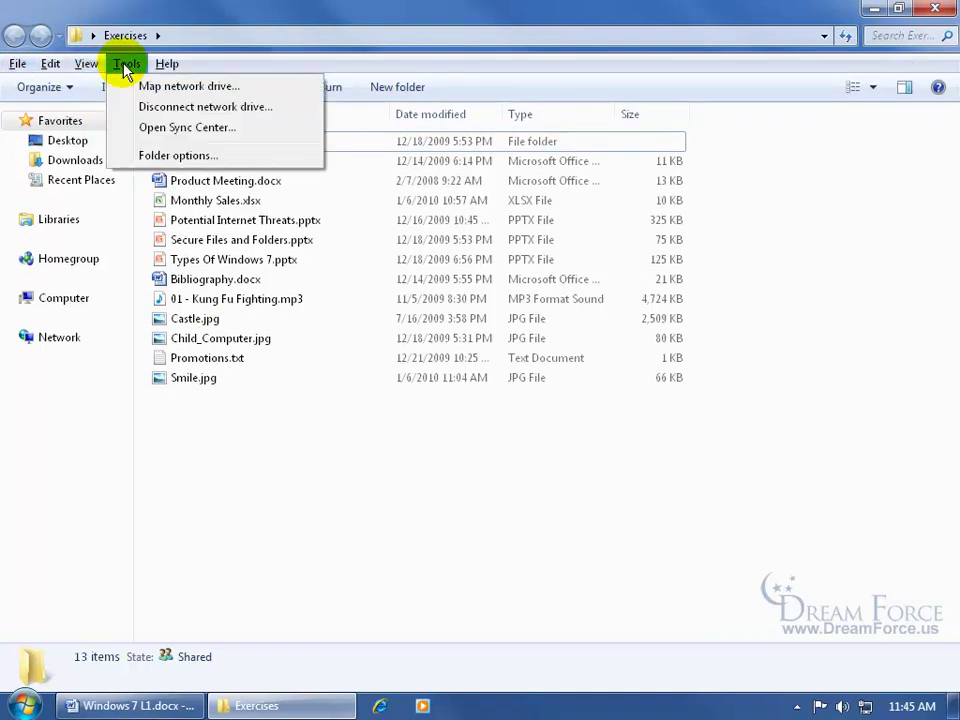
{"action": "left_click", "coordinate": [148, 157]}
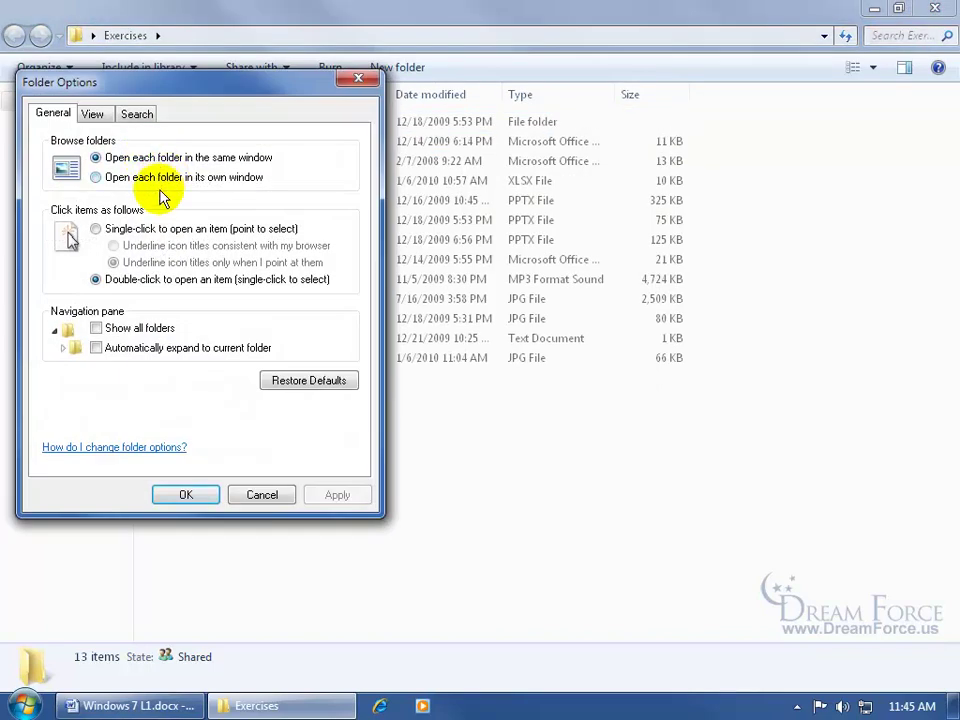
{"action": "left_click_drag", "start_coordinate": [135, 84], "coordinate": [418, 114]}
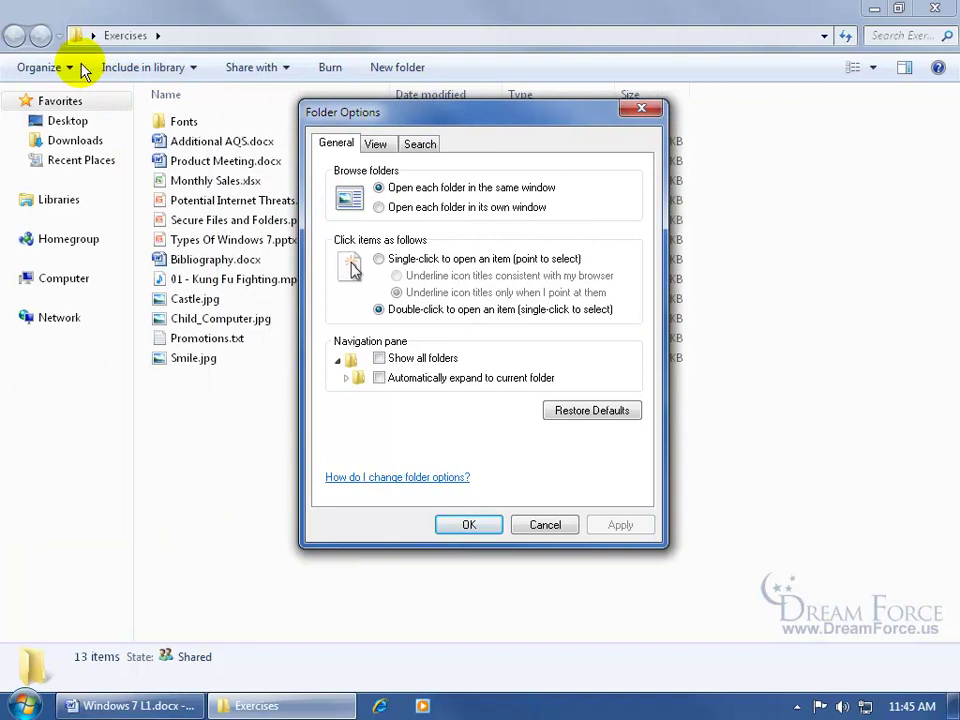
{"action": "left_click", "coordinate": [645, 106]}
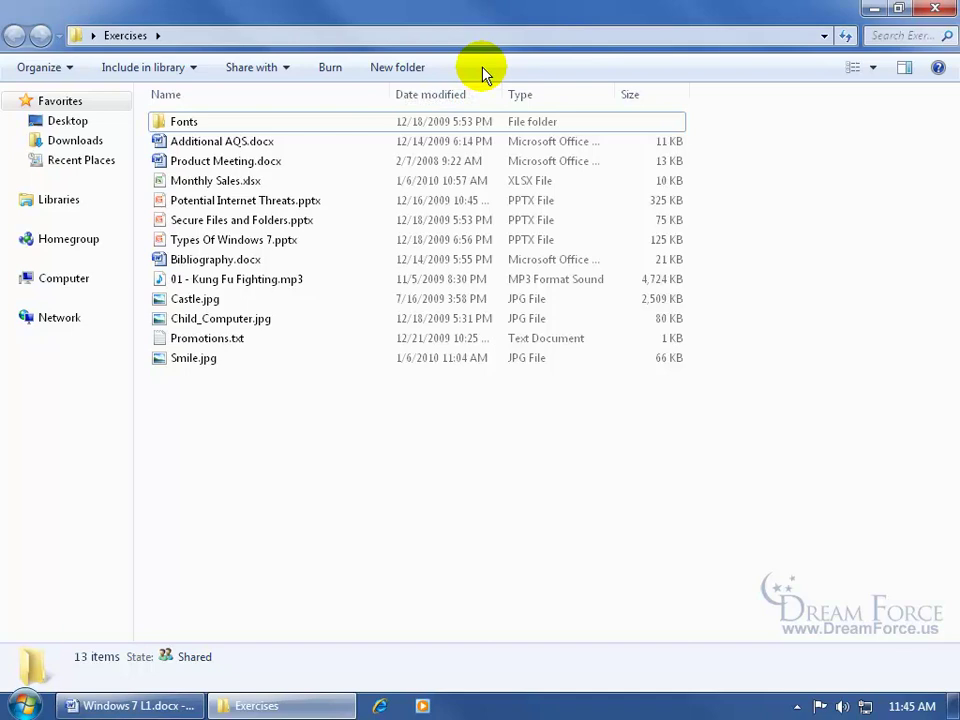
Create a new folder named "type" in the Exercises folder
{"action": "left_click", "coordinate": [409, 73]}
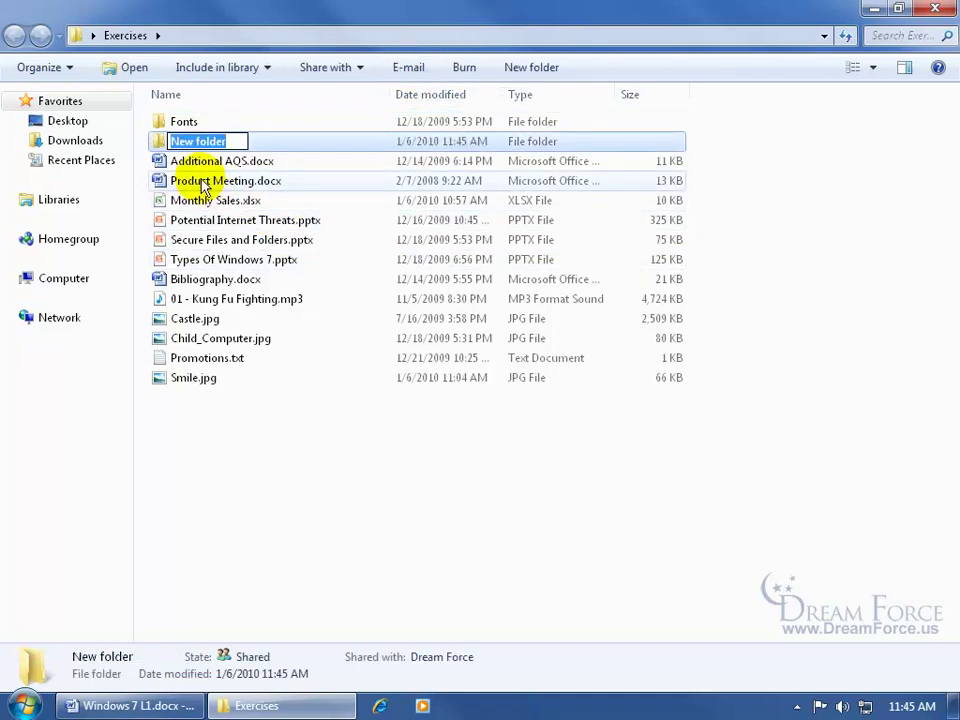
{"action": "type", "text": "type"}
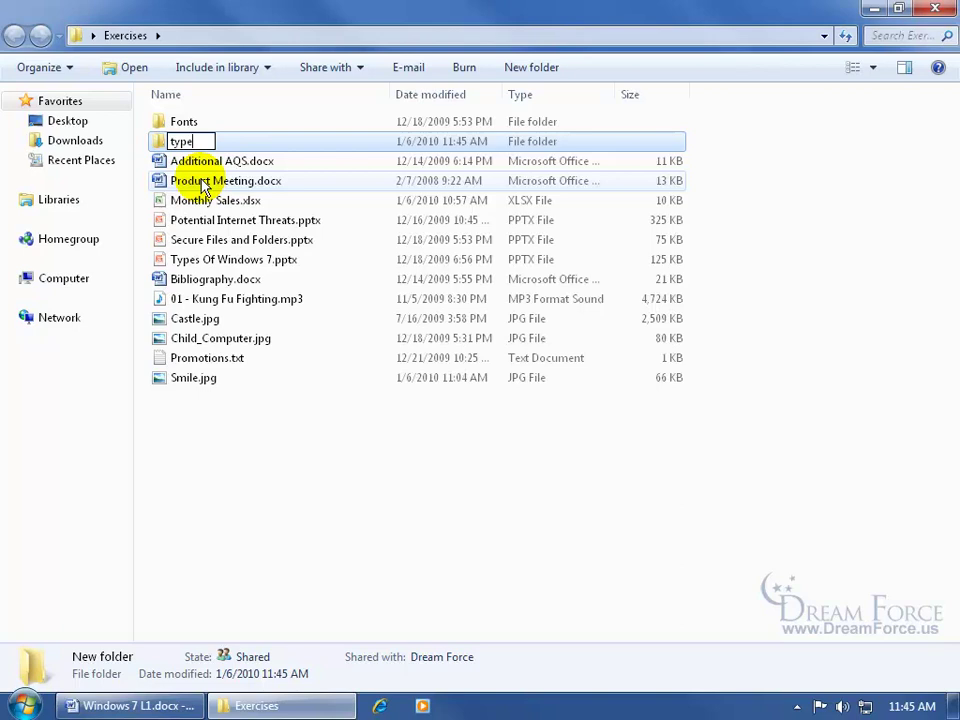
{"action": "key", "text": "Return"}
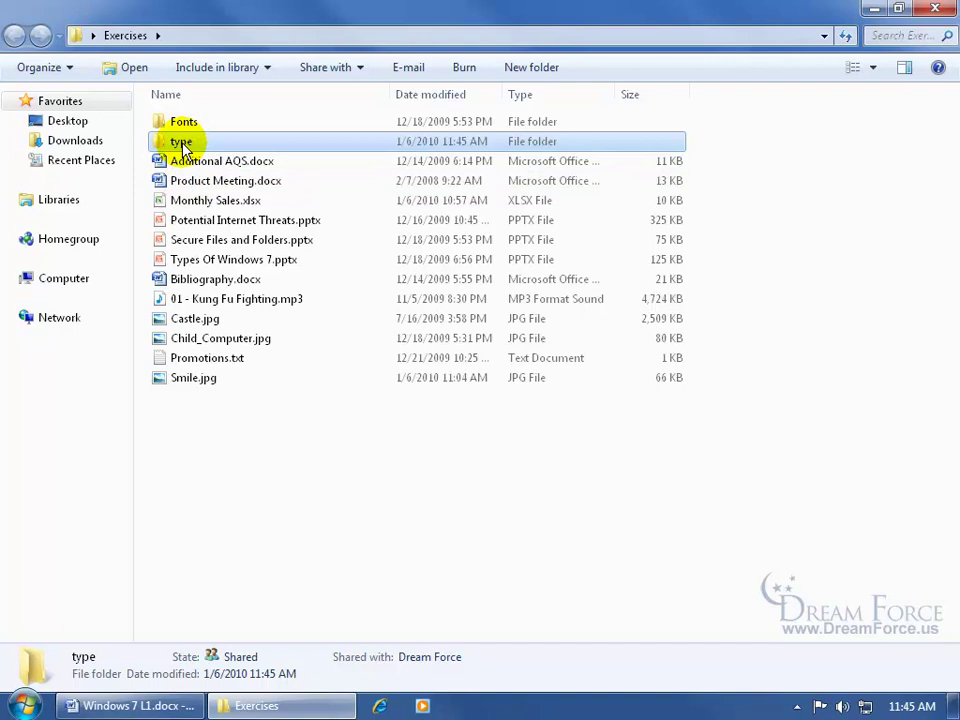
Undo the renaming of the "type" folder
{"action": "key", "text": "alt"}
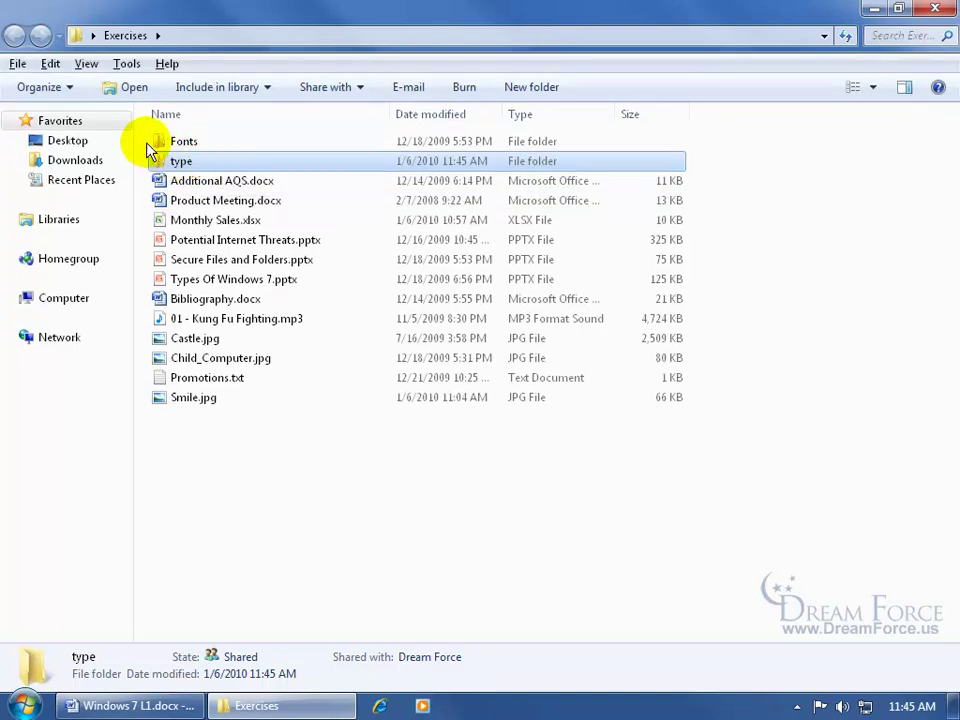
{"action": "left_click", "coordinate": [49, 64]}
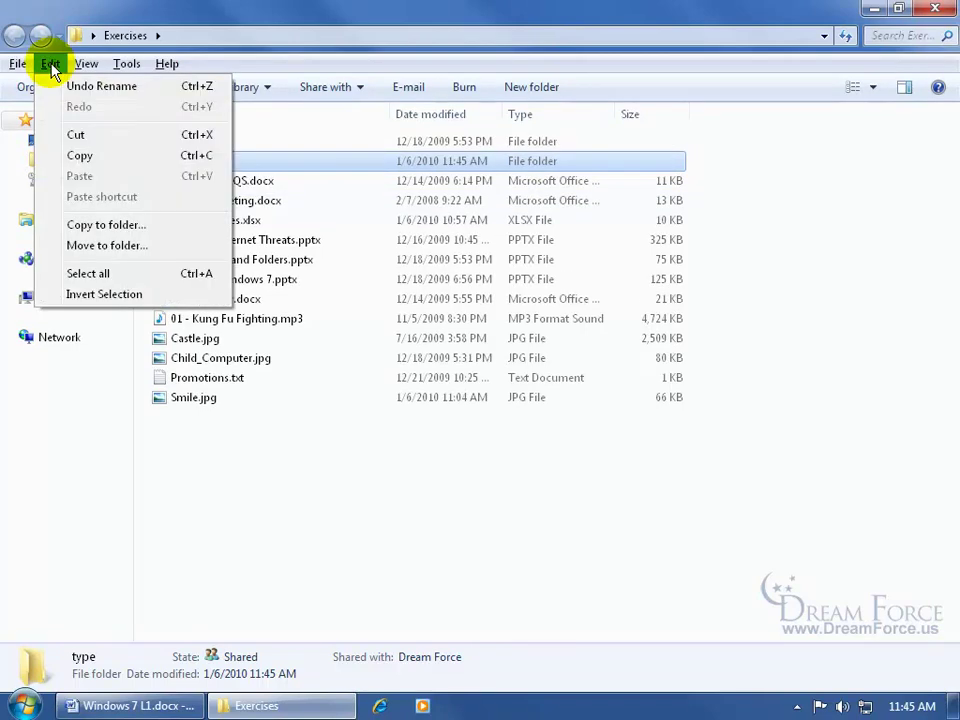
{"action": "left_click", "coordinate": [70, 90]}
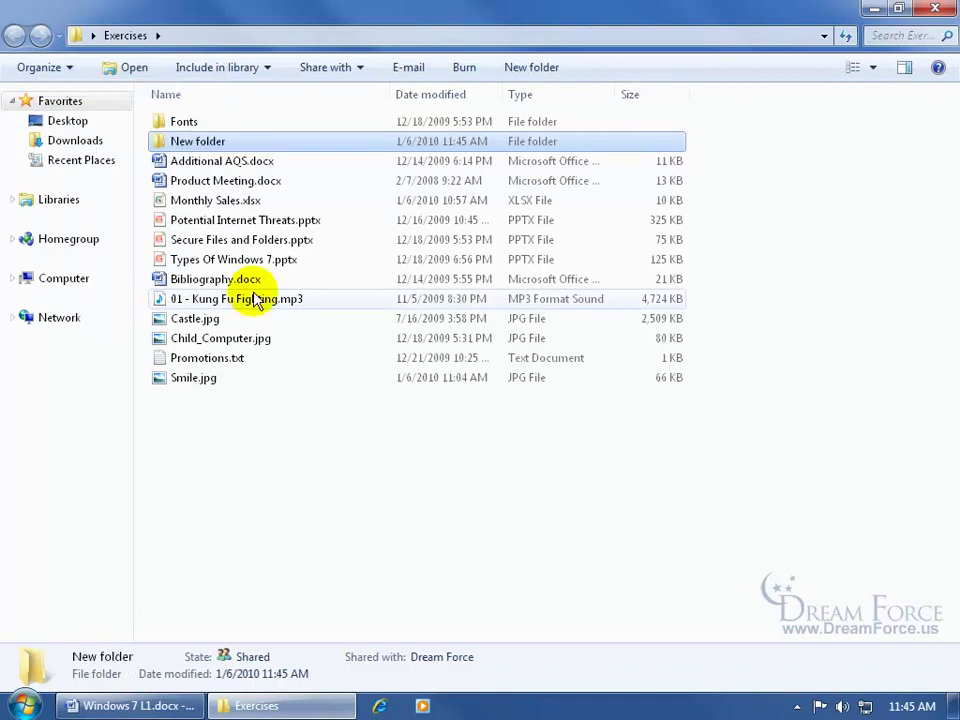
Delete the folder "New folder" from Exercises, confirming the deletion, and clear the selection
{"action": "right_click", "coordinate": [210, 147]}
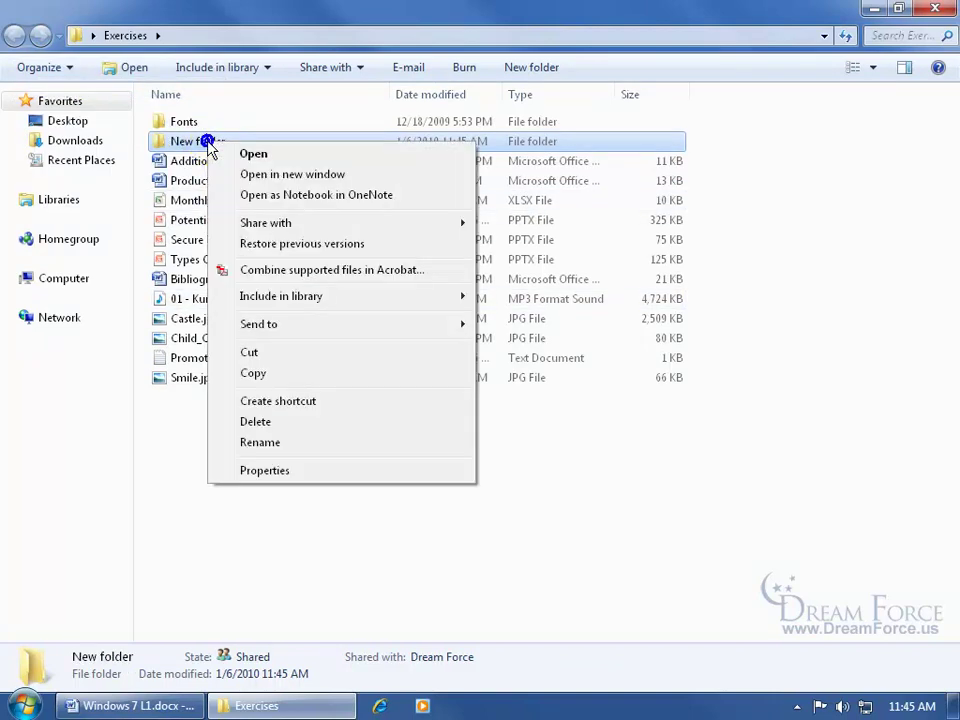
{"action": "left_click", "coordinate": [262, 422]}
{"action": "left_click", "coordinate": [530, 428]}
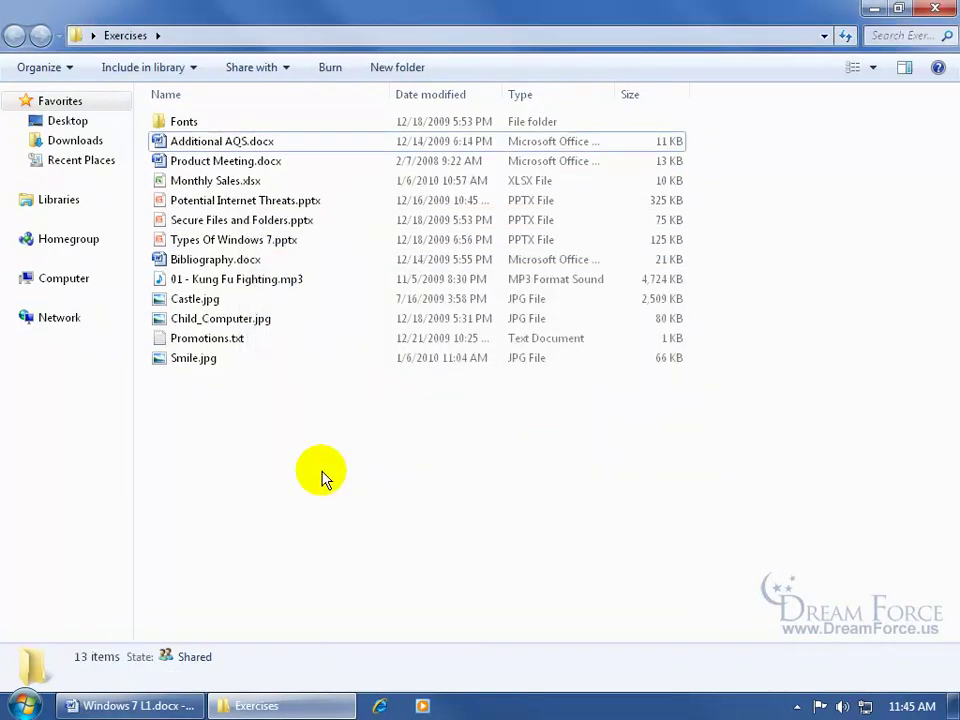
{"action": "left_click", "coordinate": [398, 478]}
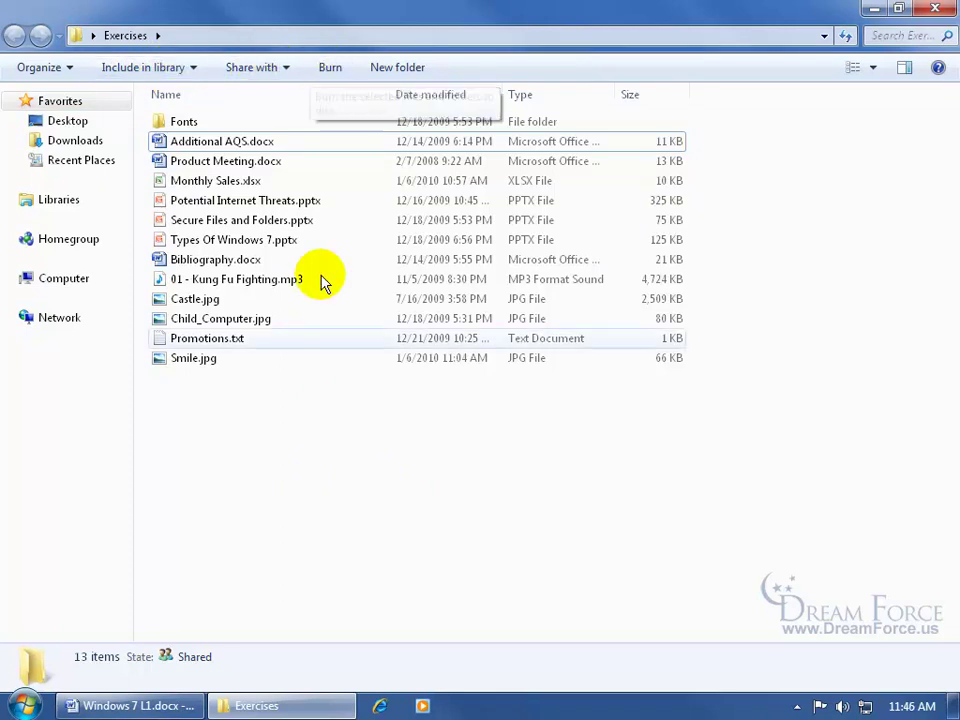
Select Monthly Sales.xlsx, Secure Files and Folders.pptx and Castle.jpg together in the Exercises folder
{"action": "left_click", "coordinate": [250, 182]}
{"action": "left_click", "coordinate": [246, 221], "text": "ctrl"}
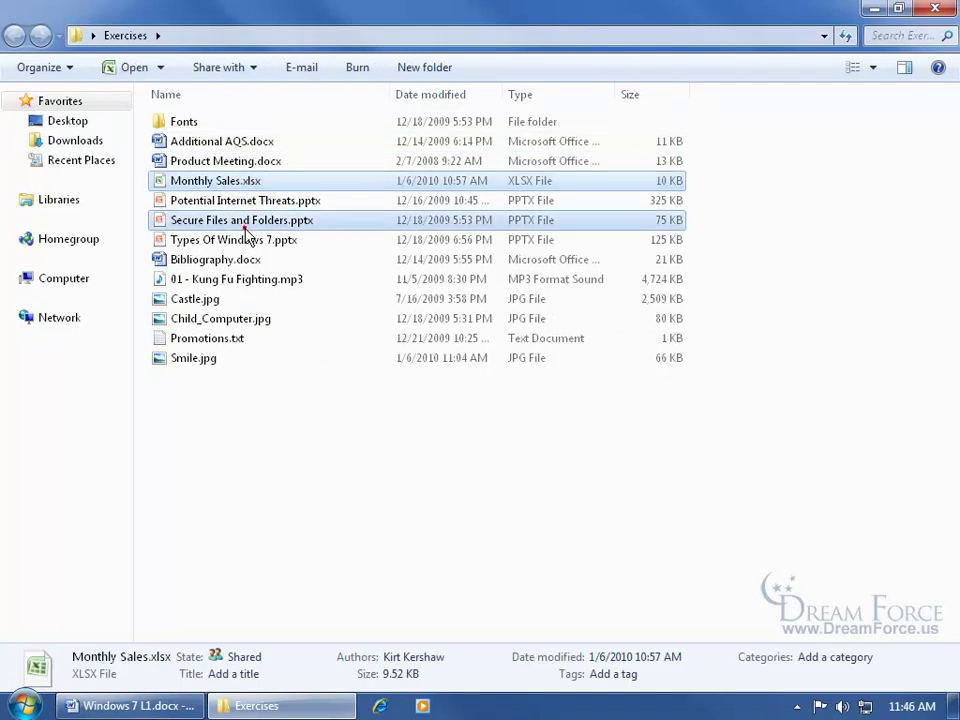
{"action": "left_click", "coordinate": [225, 299], "text": "ctrl"}
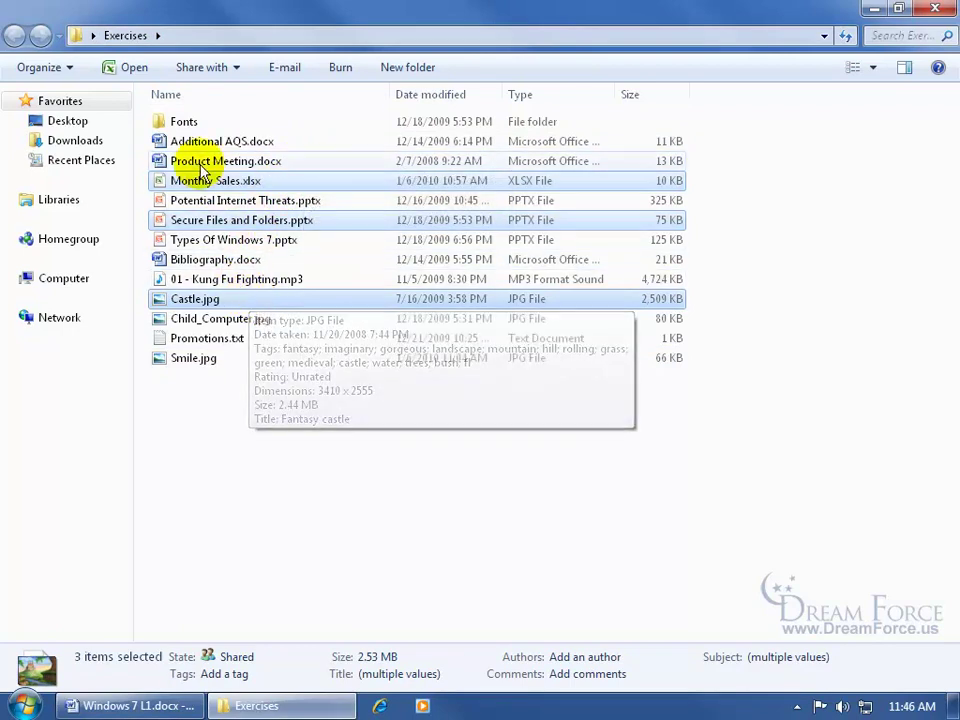
Add the Fonts folder to the current file selection, and clear the whole selection
{"action": "left_click", "coordinate": [184, 121], "text": "ctrl"}
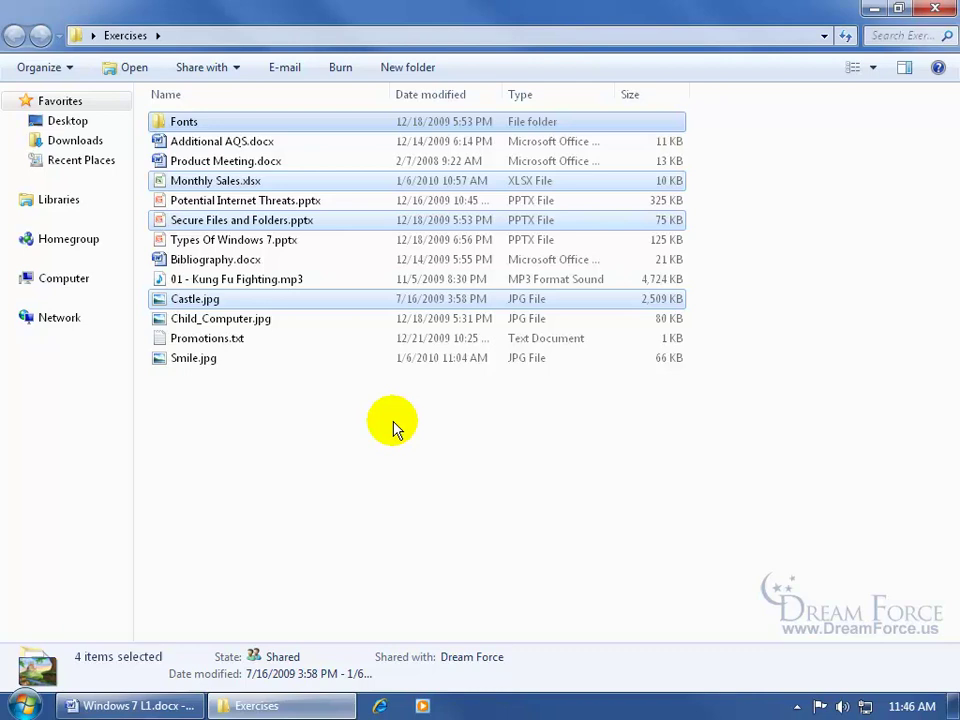
{"action": "left_click", "coordinate": [544, 422]}
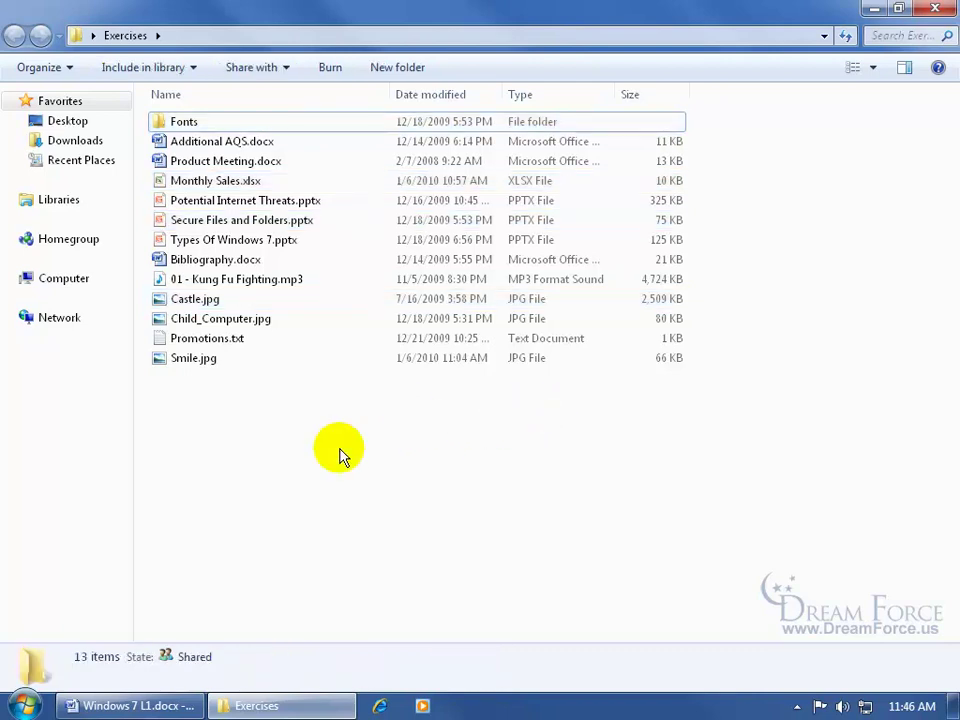
Cycle the Exercises folder's display through the Tiles, Content and List views
{"action": "left_click", "coordinate": [852, 68]}
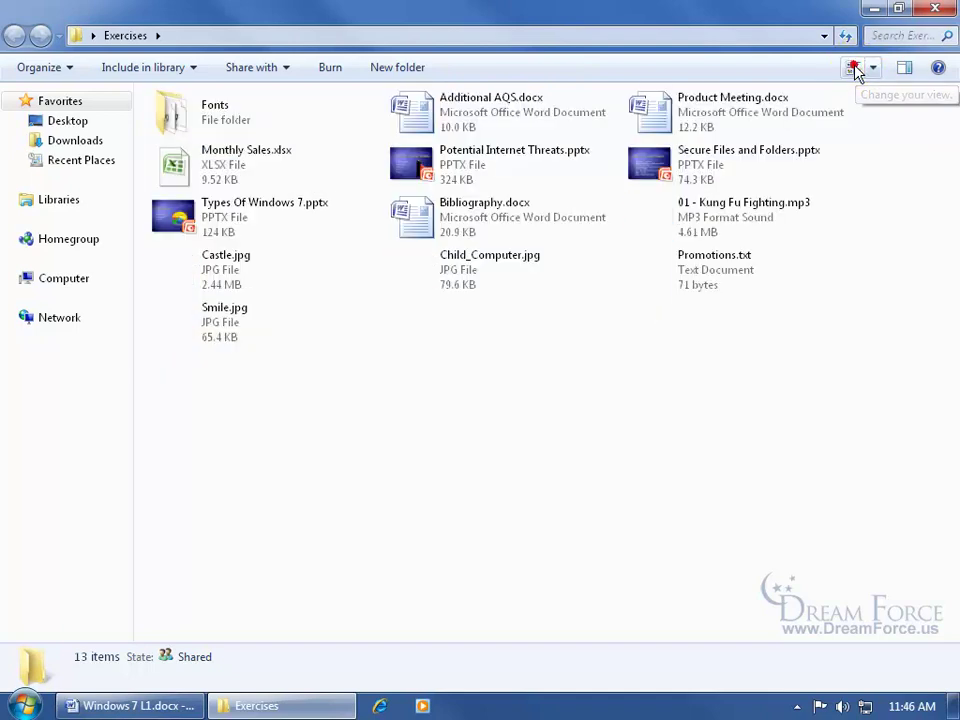
{"action": "left_click", "coordinate": [852, 68]}
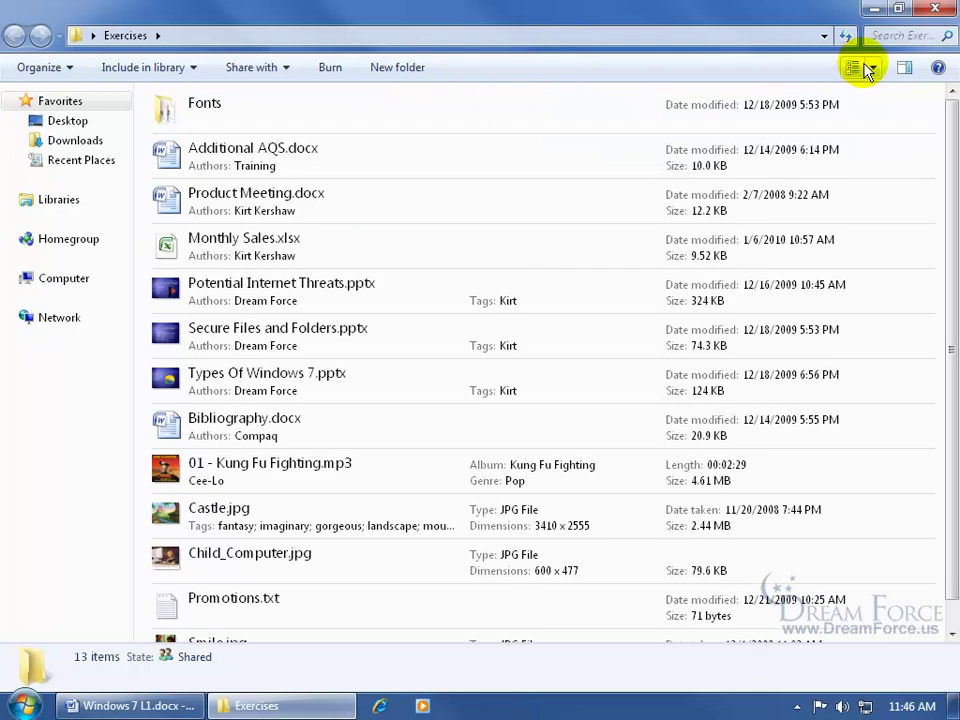
{"action": "left_click", "coordinate": [871, 67]}
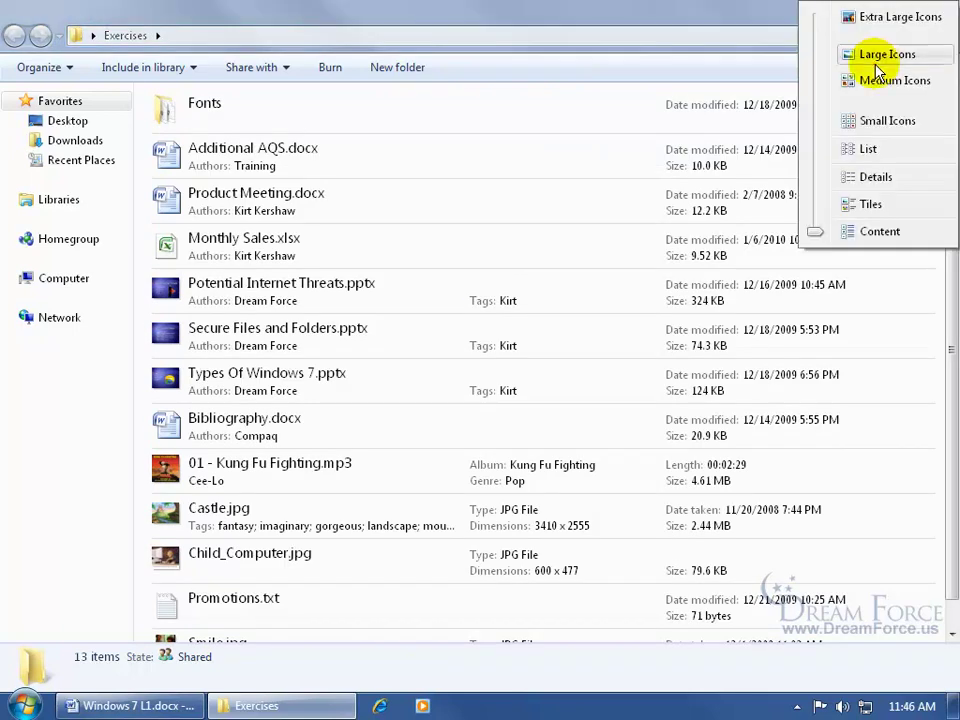
{"action": "left_click", "coordinate": [869, 149]}
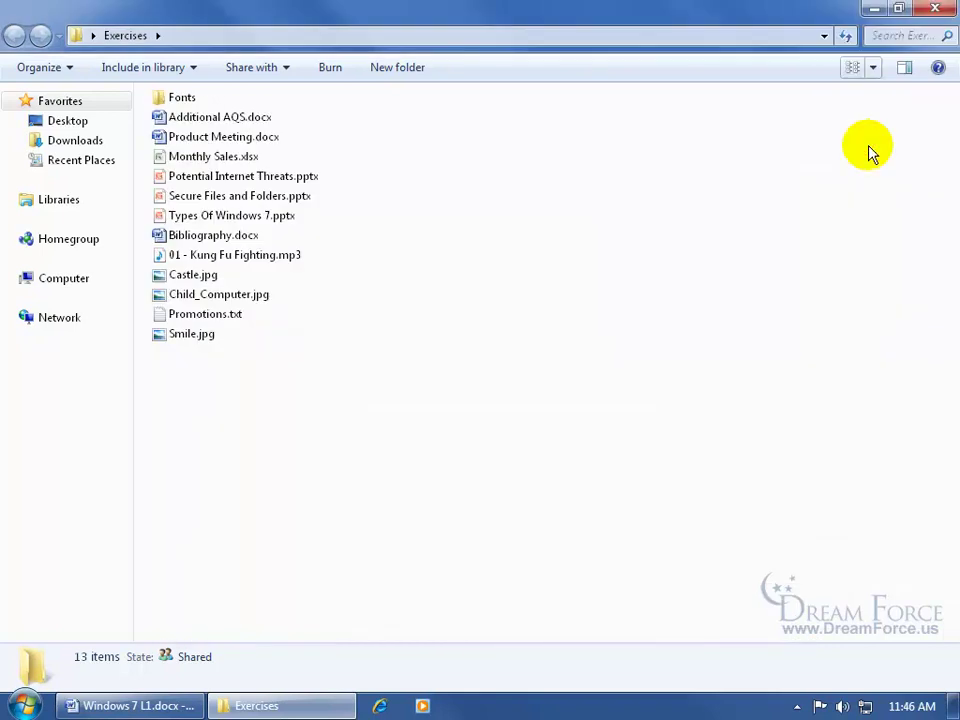
Show the Exercises folder in Details view and sort its items by name in descending order
{"action": "left_click", "coordinate": [874, 70]}
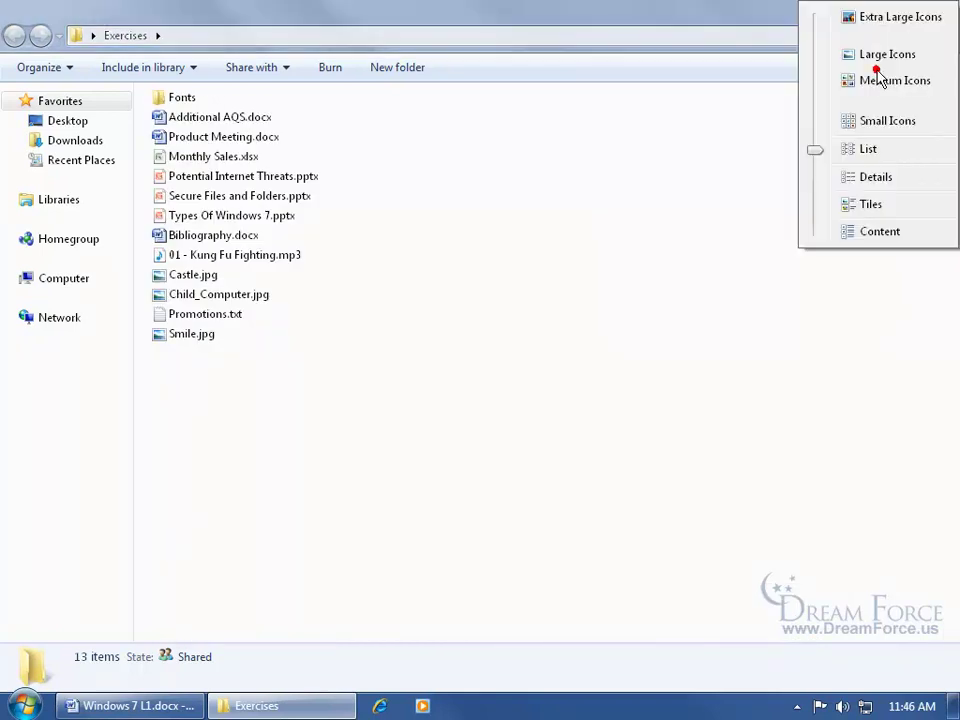
{"action": "left_click", "coordinate": [877, 178]}
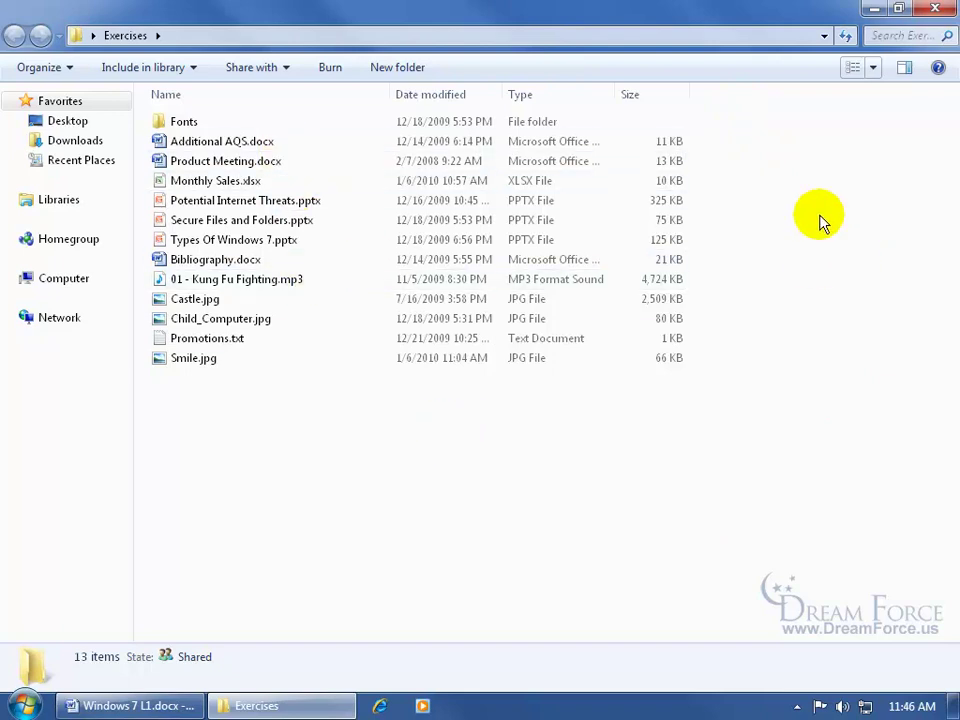
{"action": "left_click", "coordinate": [314, 99]}
{"action": "left_click", "coordinate": [314, 99]}
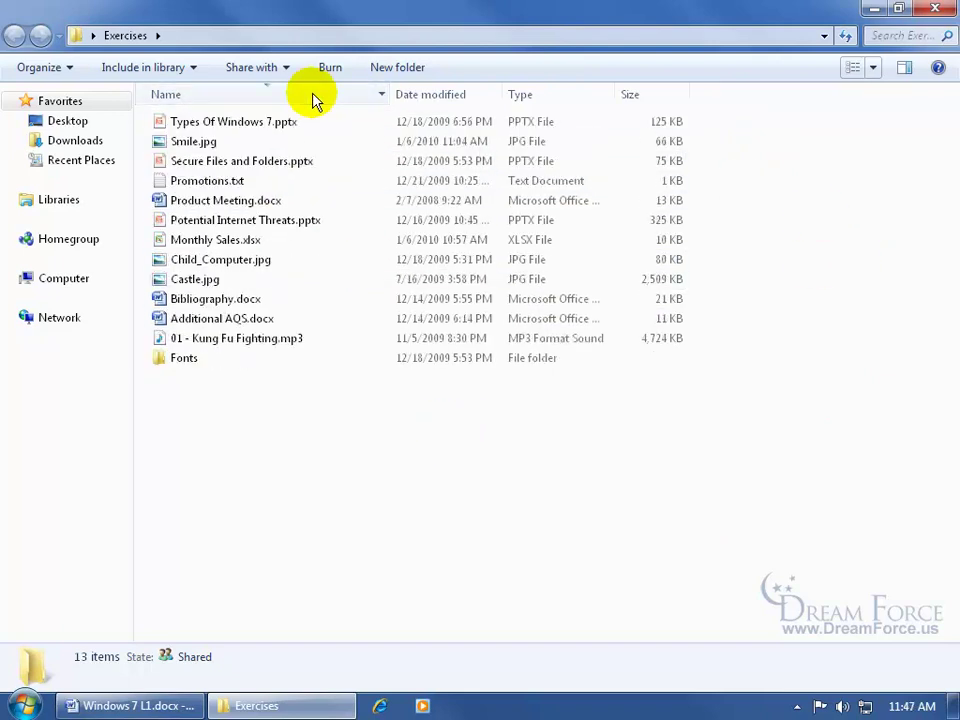
Filter the Name column to items beginning with A – H, and remove that filter again
{"action": "left_click", "coordinate": [382, 96]}
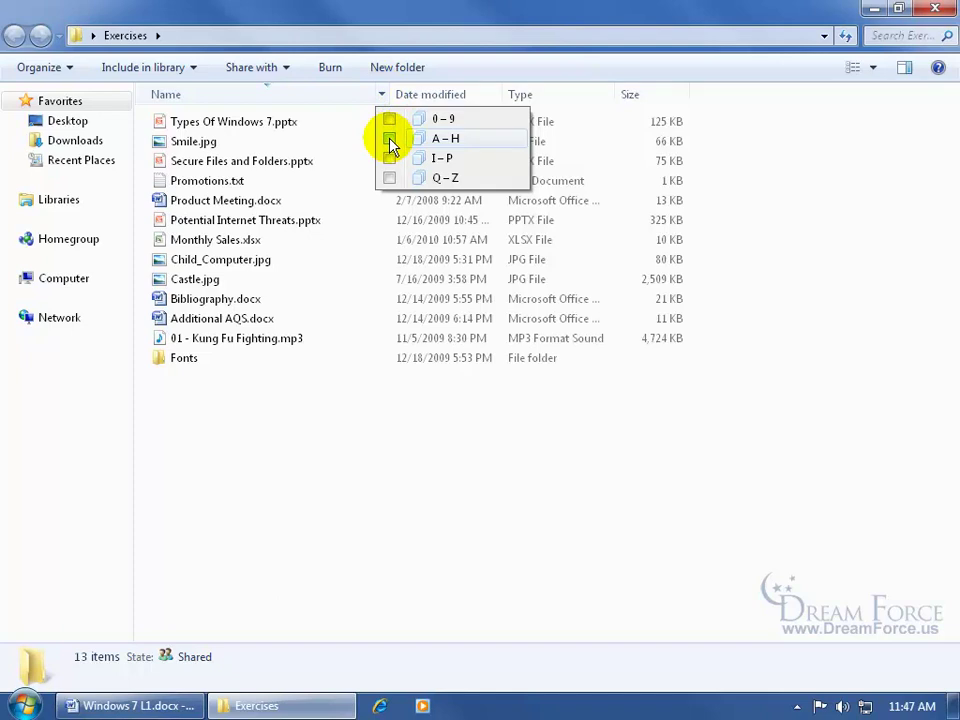
{"action": "left_click", "coordinate": [389, 139]}
{"action": "left_click", "coordinate": [389, 139]}
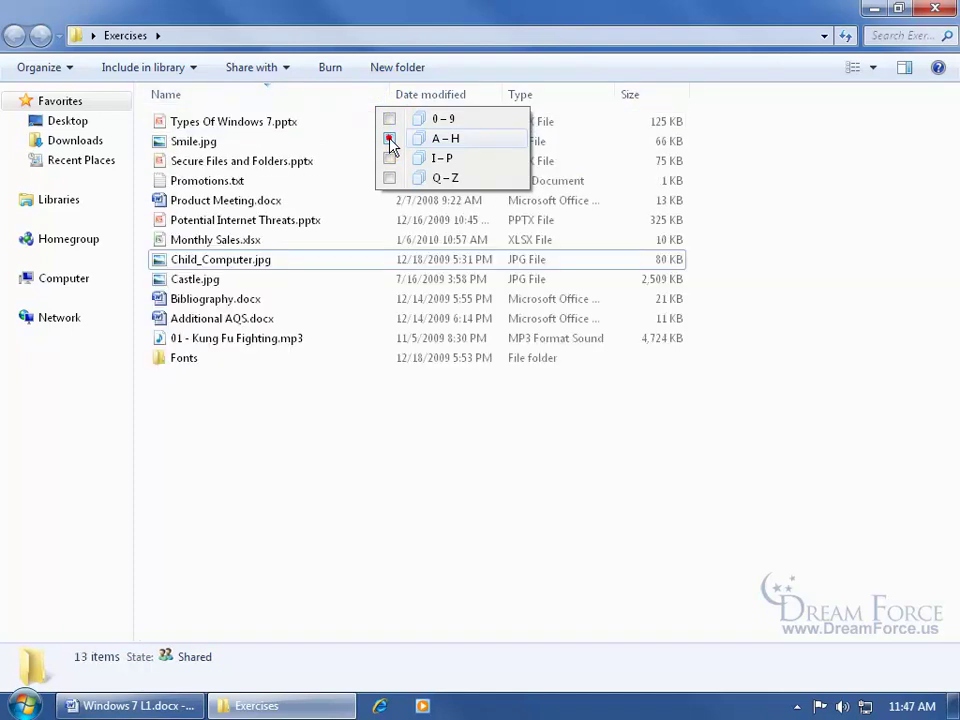
{"action": "left_click", "coordinate": [815, 313]}
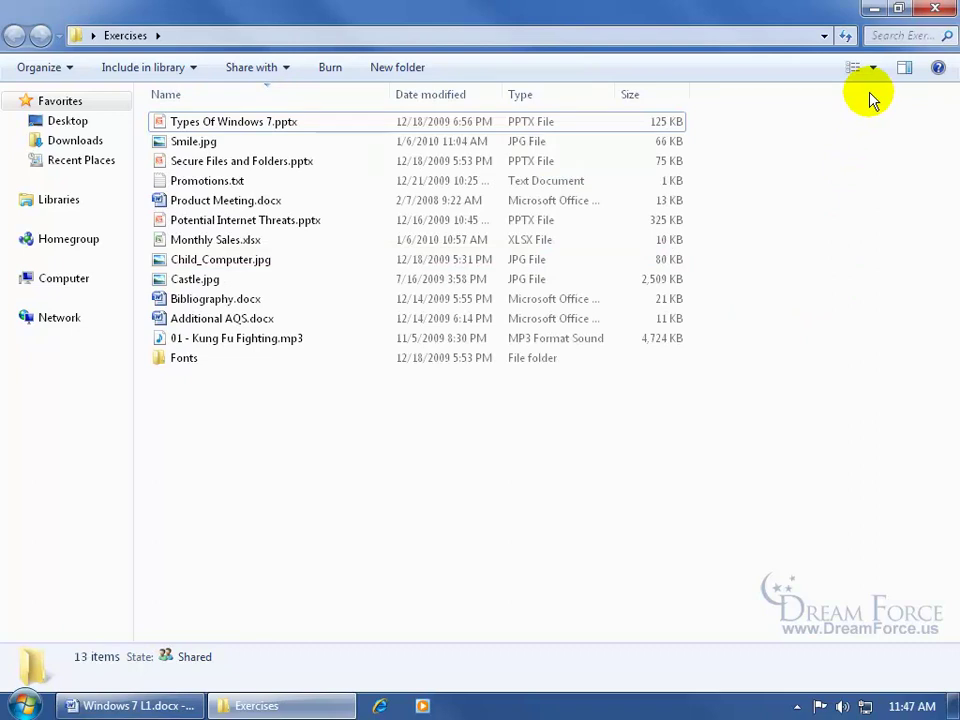
Show the preview pane, check its entry among the layout options, and hide the pane again
{"action": "left_click", "coordinate": [905, 72]}
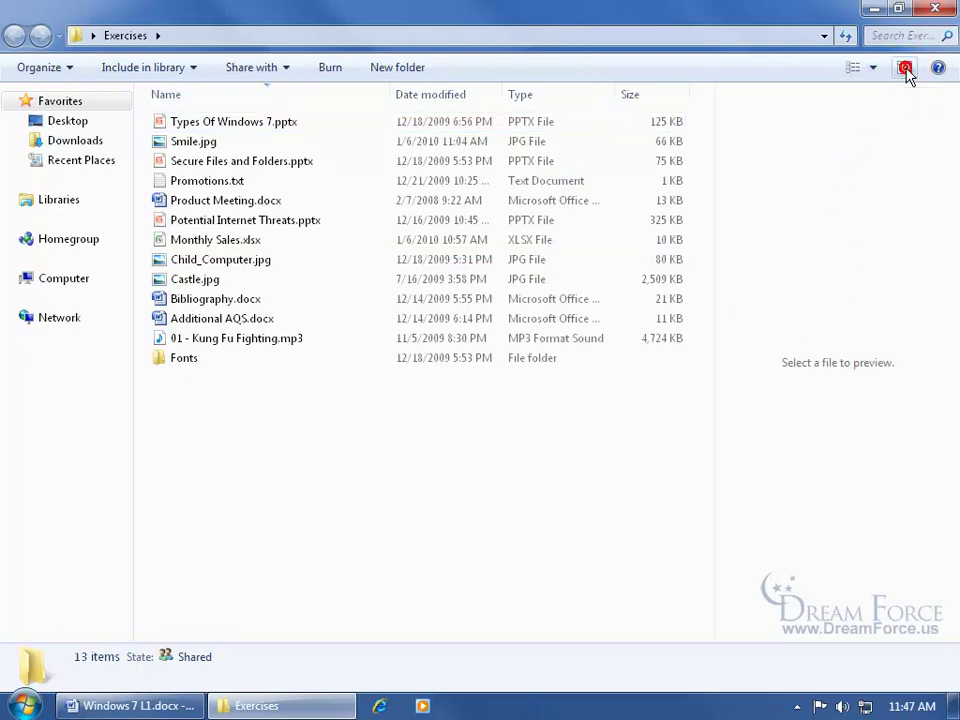
{"action": "left_click", "coordinate": [70, 68]}
{"action": "mouse_move", "coordinate": [83, 238]}
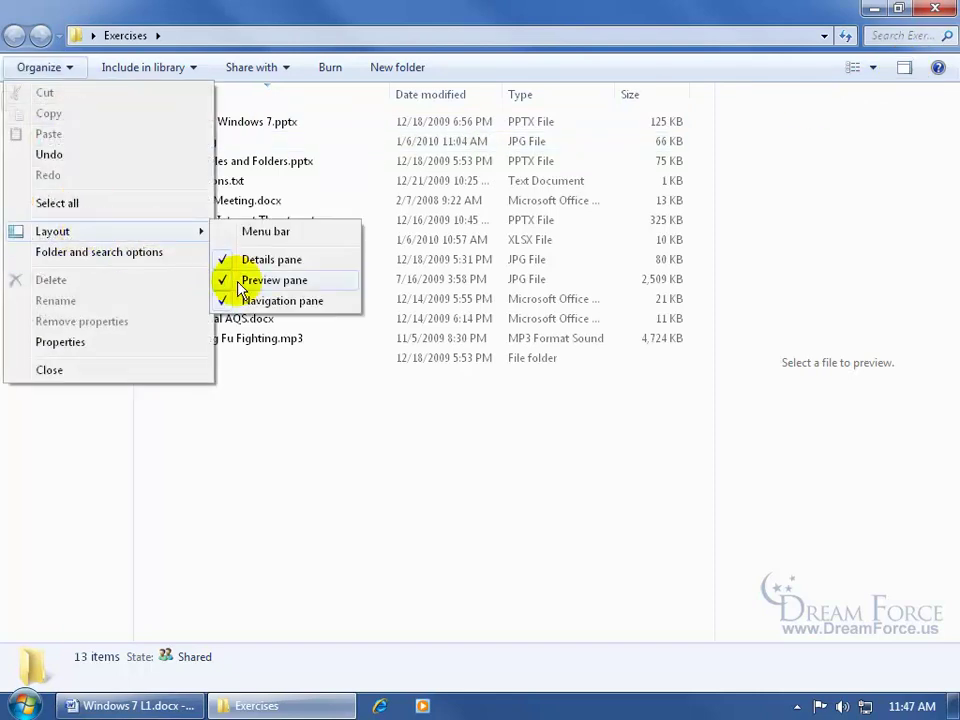
{"action": "left_click", "coordinate": [810, 177]}
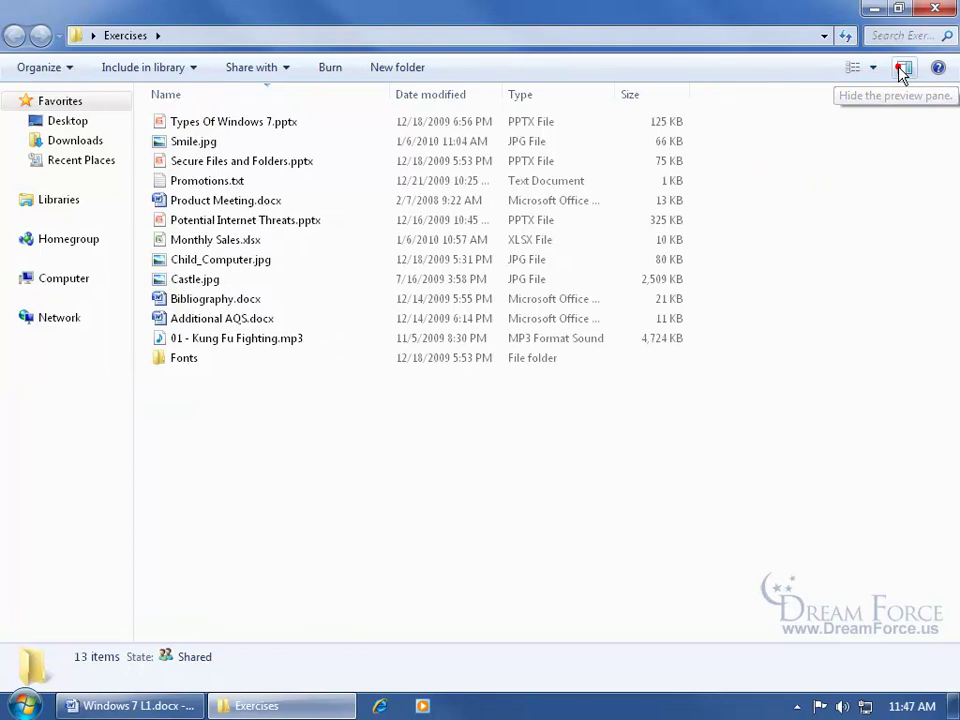
{"action": "left_click", "coordinate": [904, 68]}
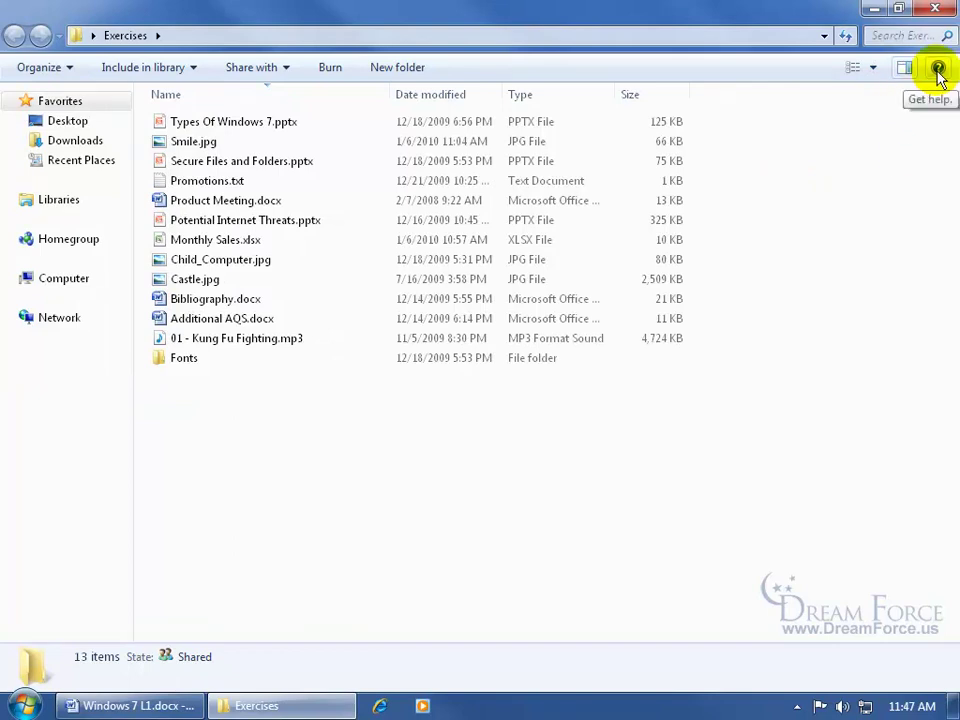
{"action": "key", "text": "F1"}
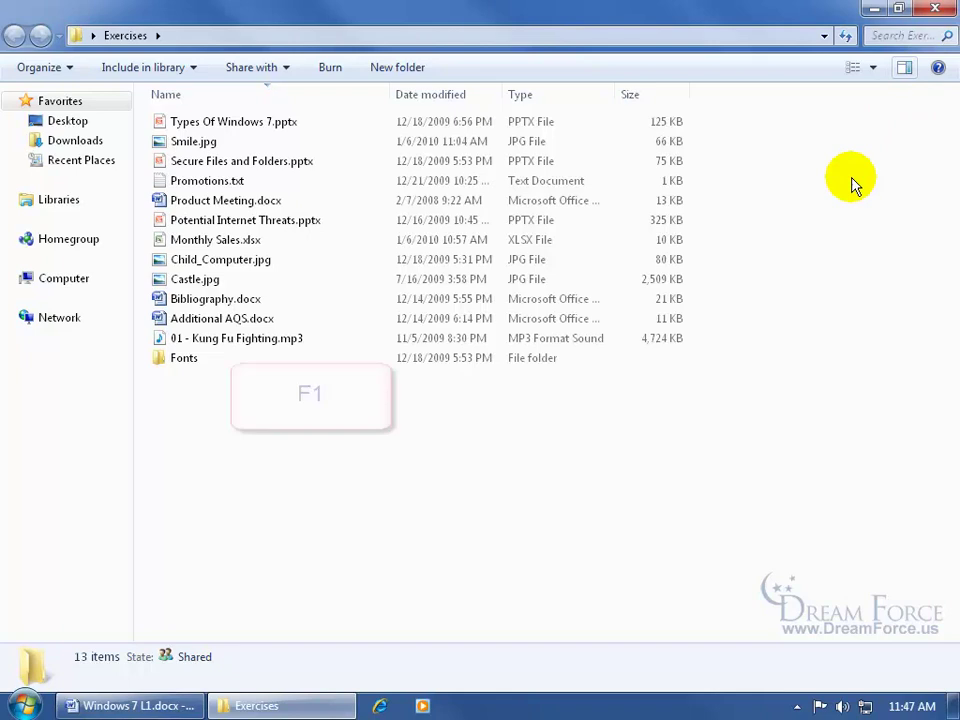